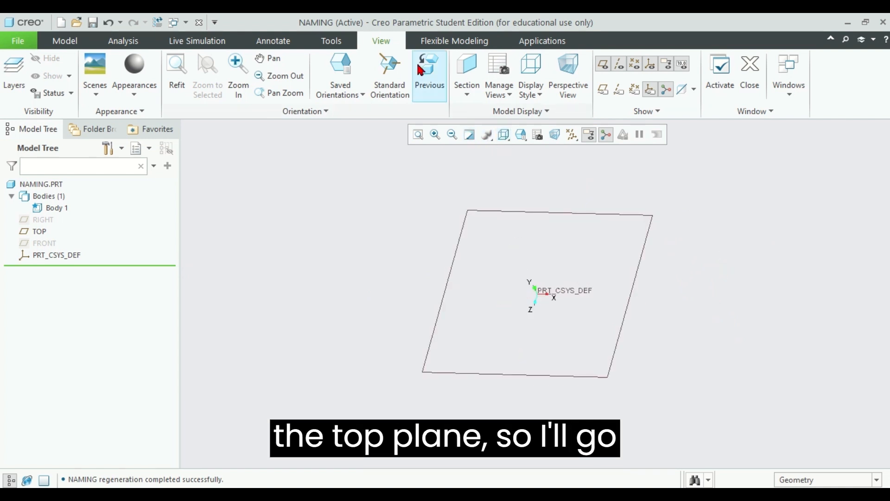
- Sketch a circle centred on the origin on the TOP datum plane, working in the TOP orientation, and finish the sketch
click(345, 74)
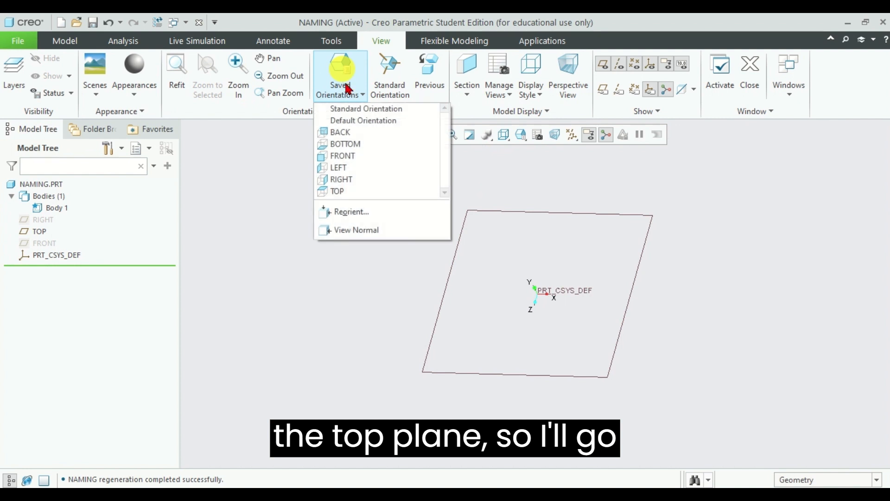
click(352, 191)
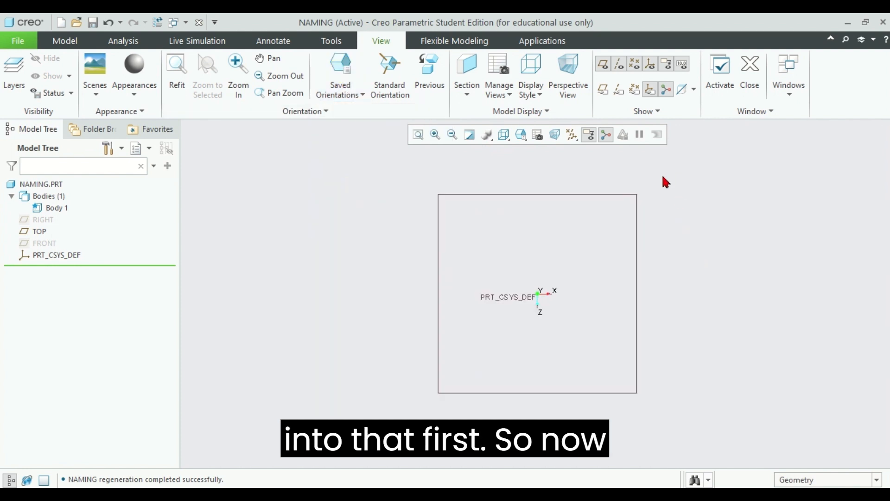
click(64, 41)
click(333, 70)
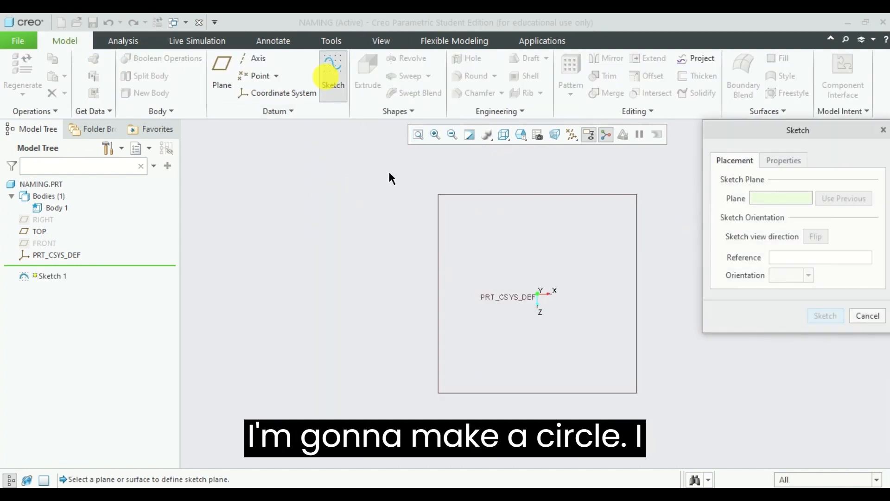
click(637, 244)
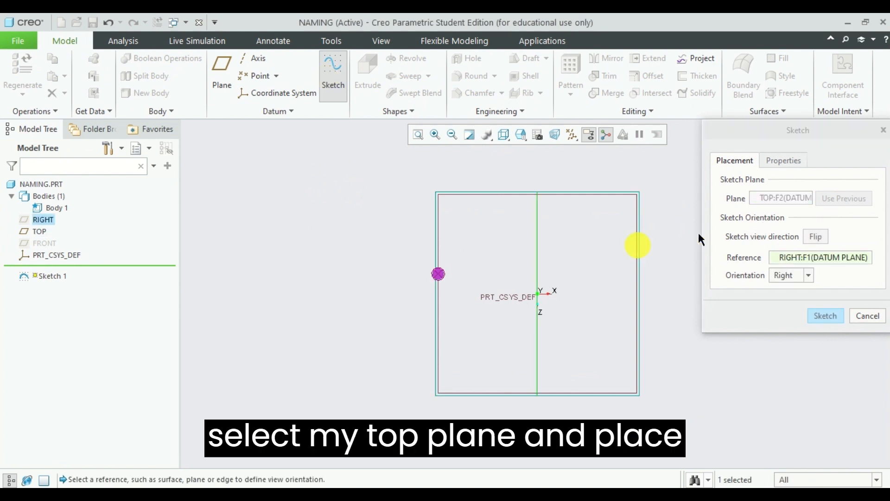
click(821, 318)
click(294, 93)
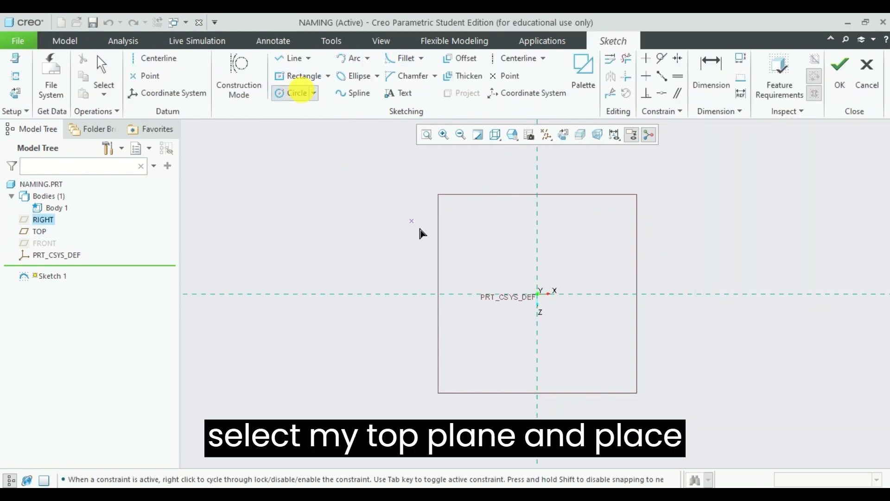
click(482, 249)
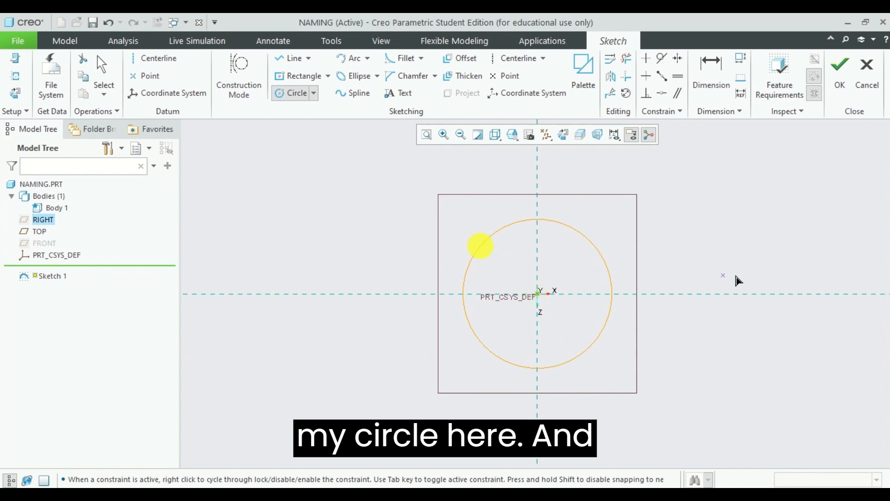
click(840, 72)
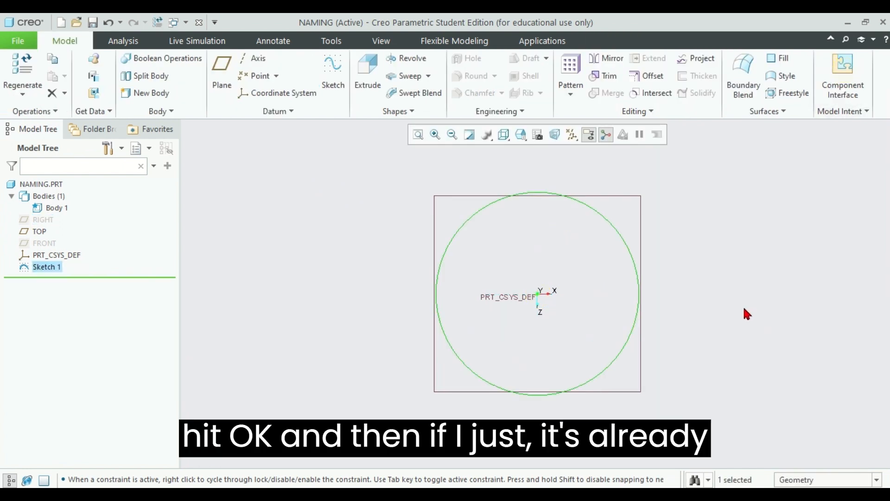
- Extrude the circle sketch into a solid cylinder with a depth of 381.39
middle_drag(744, 309, 735, 288)
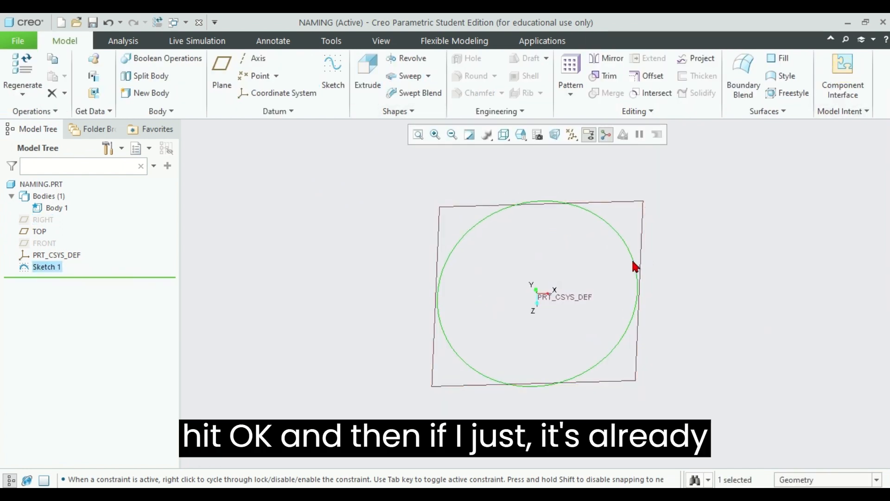
click(364, 65)
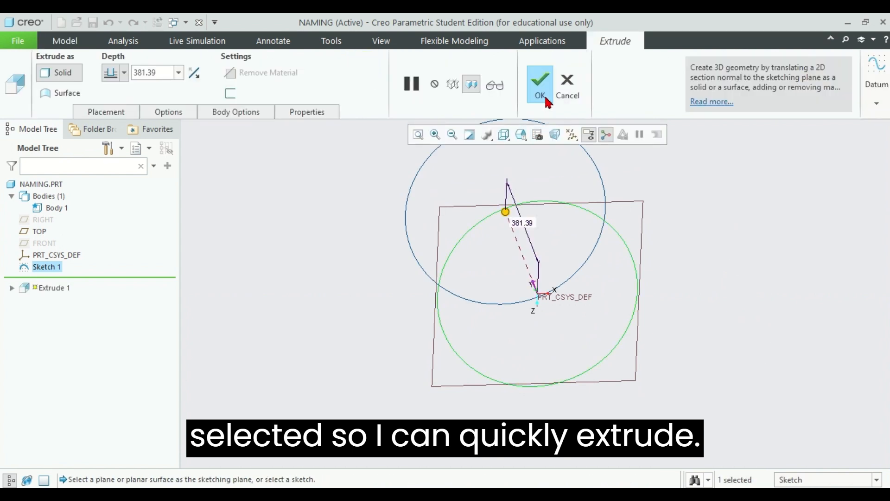
click(541, 88)
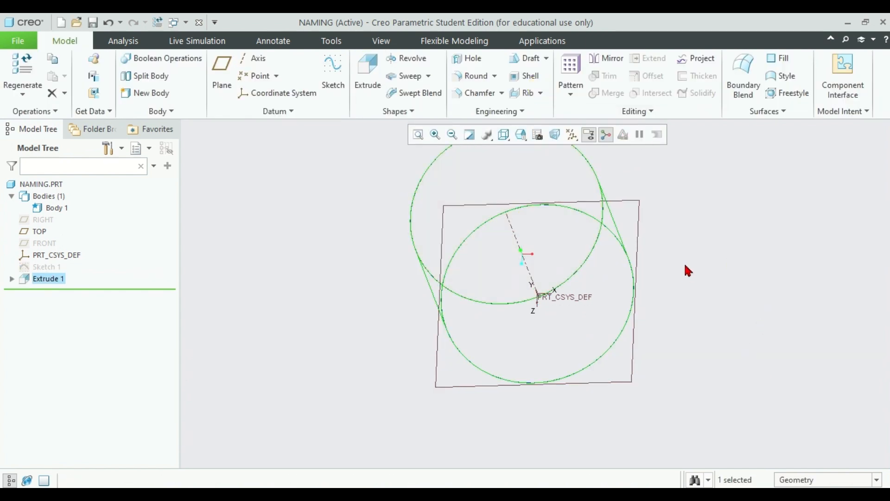
- Set the model's display style to Shading With Edges
middle_drag(688, 270, 700, 240)
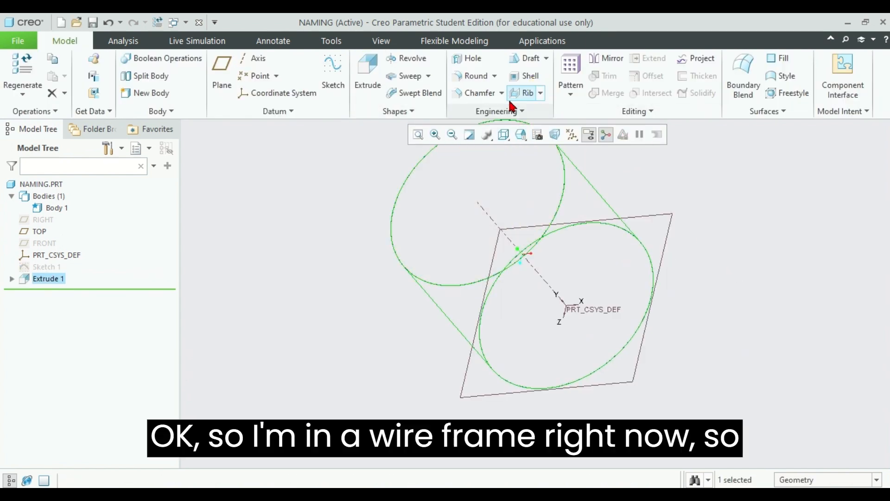
click(371, 39)
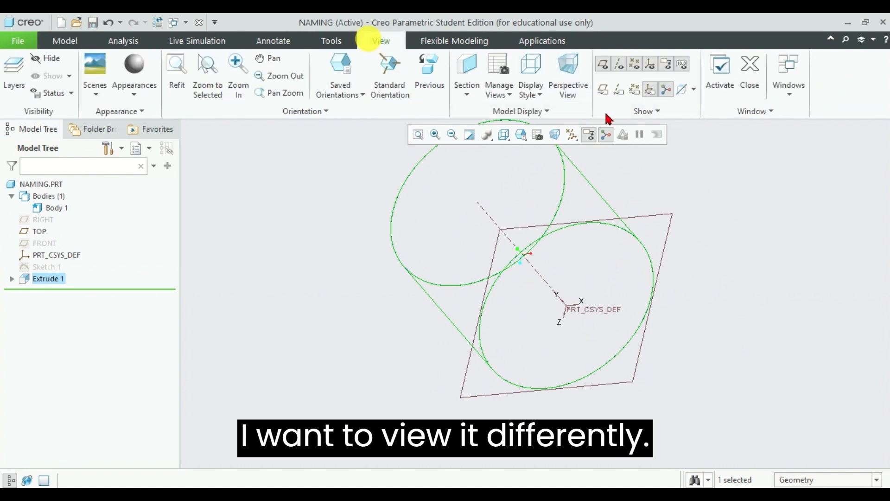
click(529, 95)
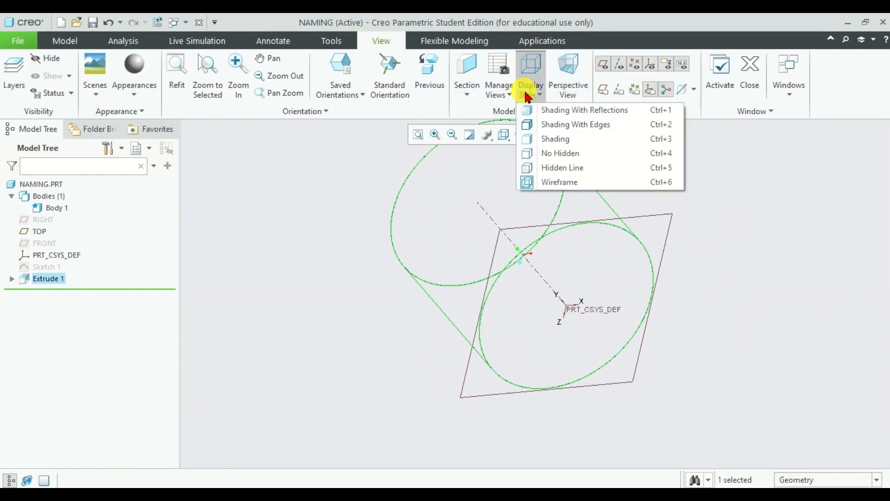
click(532, 125)
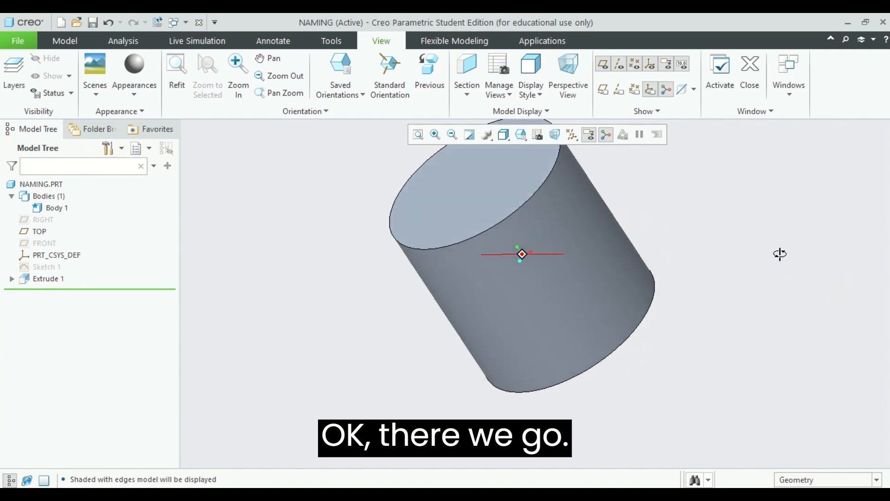
- Examine the cylinder's two flat end faces and select the one lying on the TOP plane
mouse_move(780, 254)
middle_down()
mouse_move(764, 219)
mouse_move(778, 225)
mouse_move(791, 213)
middle_up()
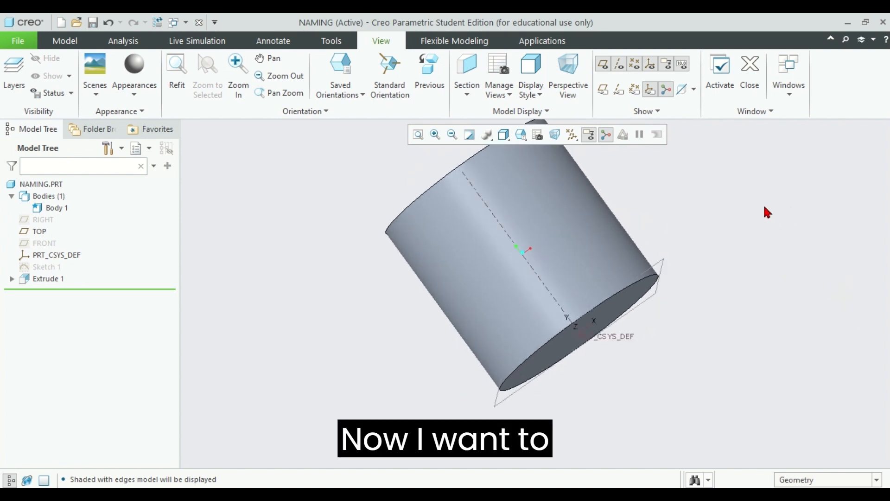
mouse_move(675, 193)
middle_down()
mouse_move(707, 187)
mouse_move(667, 175)
mouse_move(693, 221)
mouse_move(692, 342)
mouse_move(745, 294)
mouse_move(779, 324)
middle_up()
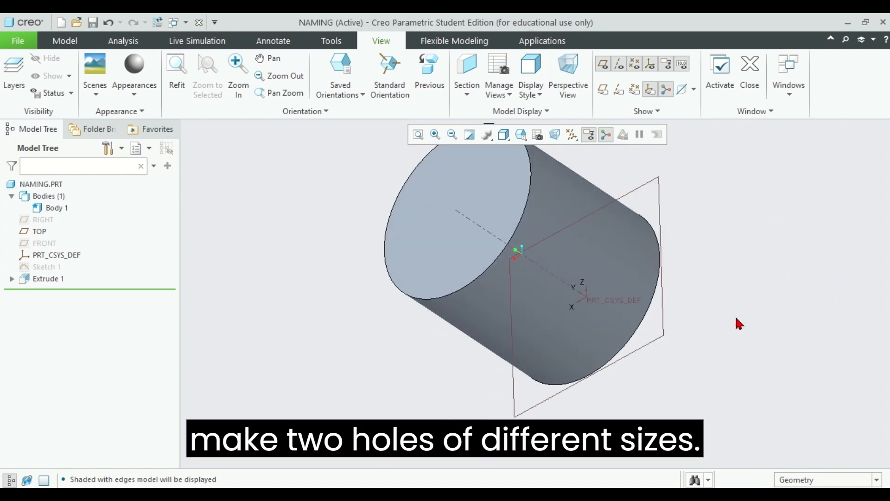
middle_drag(771, 279, 731, 274)
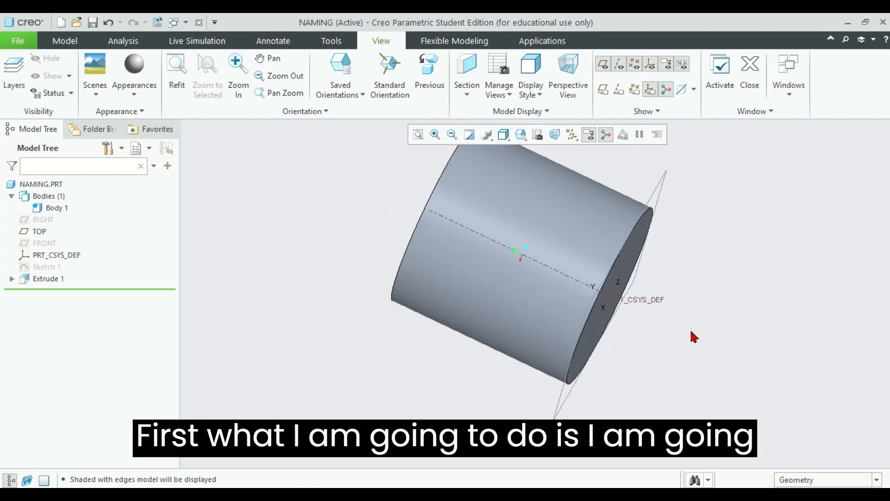
click(607, 284)
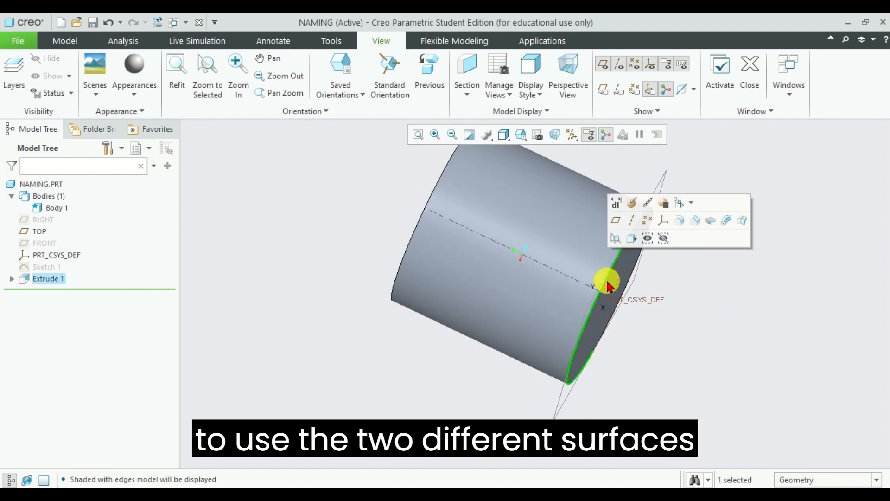
click(717, 303)
click(639, 248)
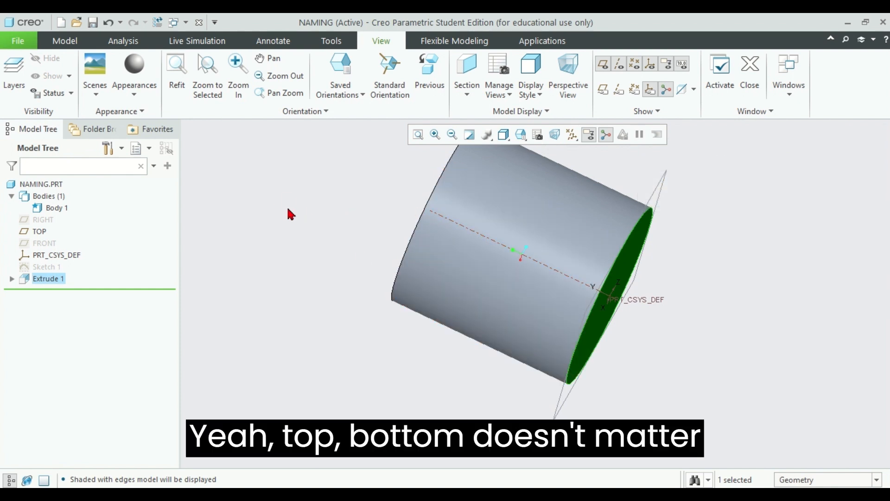
- Restore the standard orientation and sketch a smaller concentric circle on the cylinder's top end face, then finish the sketch
click(401, 87)
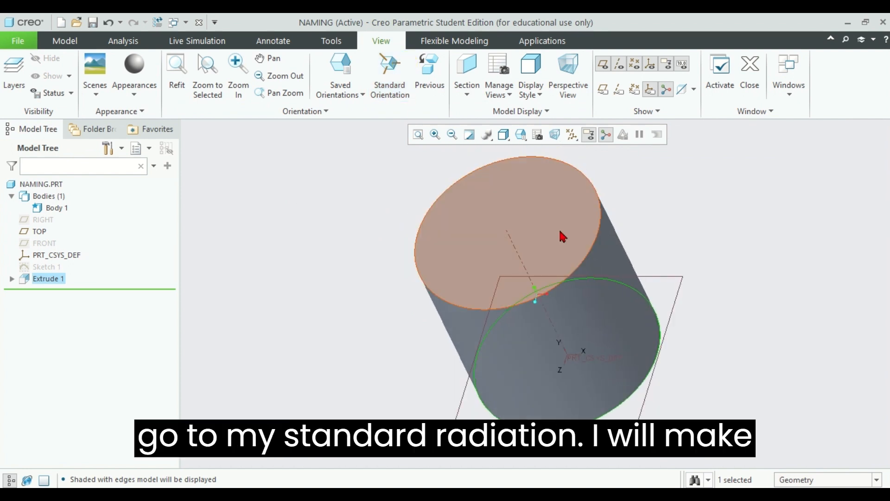
click(504, 213)
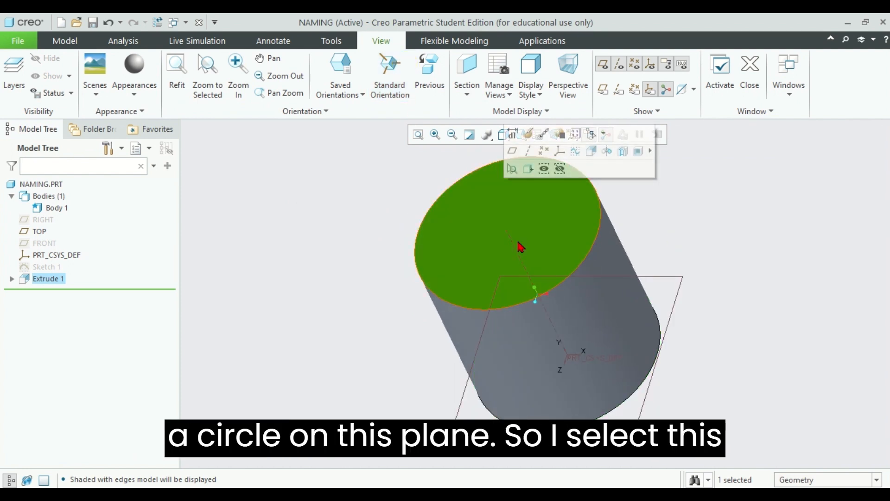
click(65, 41)
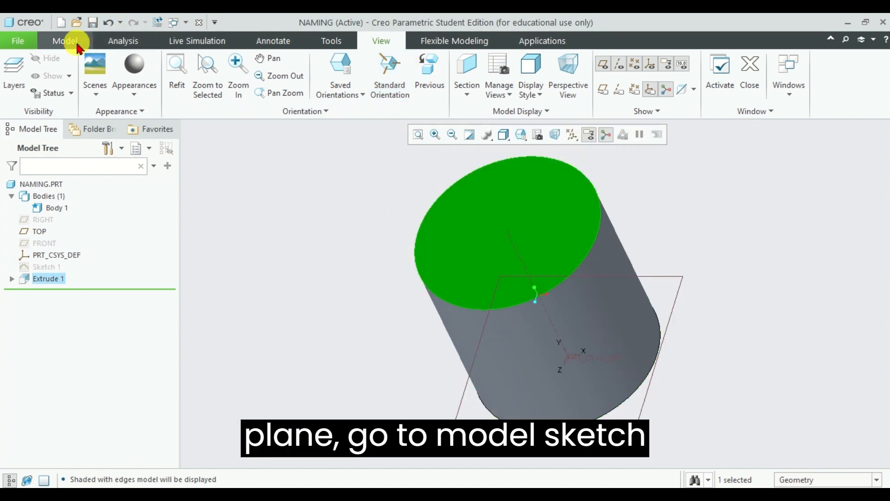
click(333, 85)
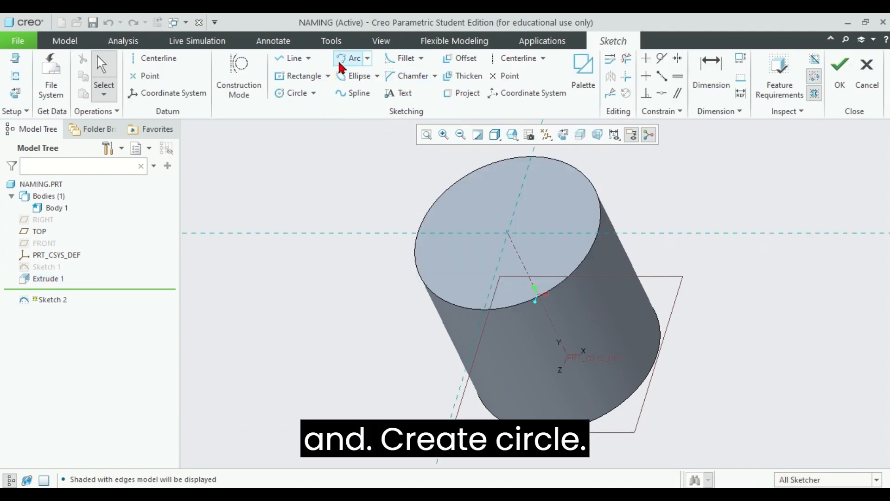
click(289, 94)
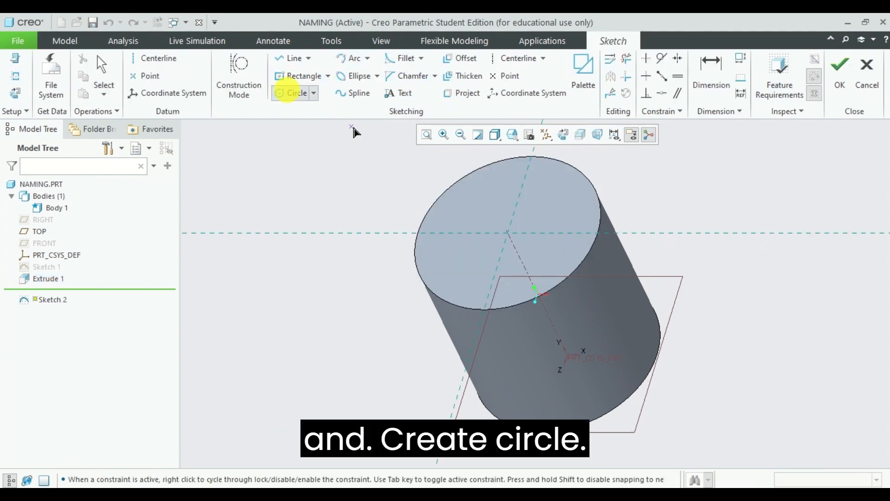
click(507, 231)
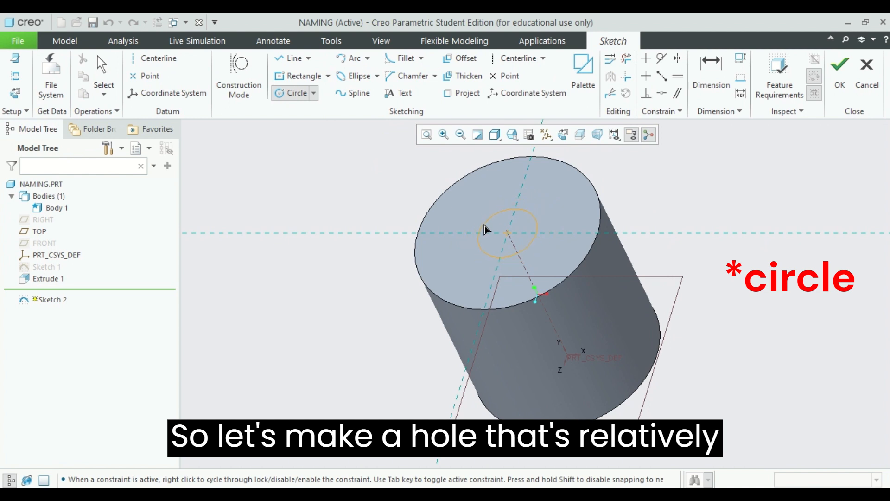
click(478, 220)
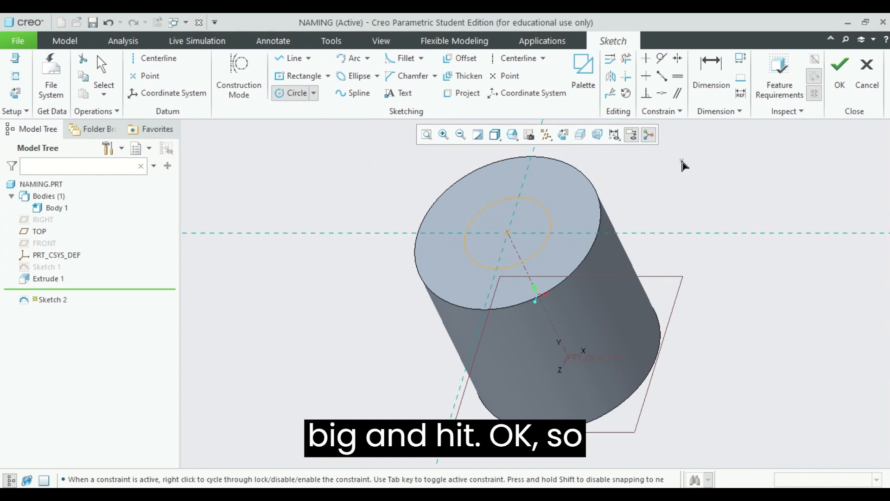
click(840, 67)
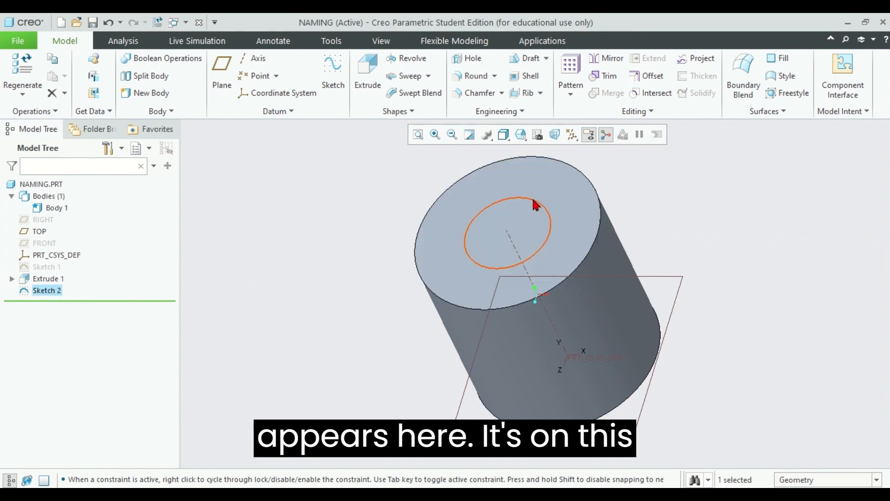
mouse_move(751, 253)
middle_down()
mouse_move(733, 231)
mouse_move(745, 249)
middle_up()
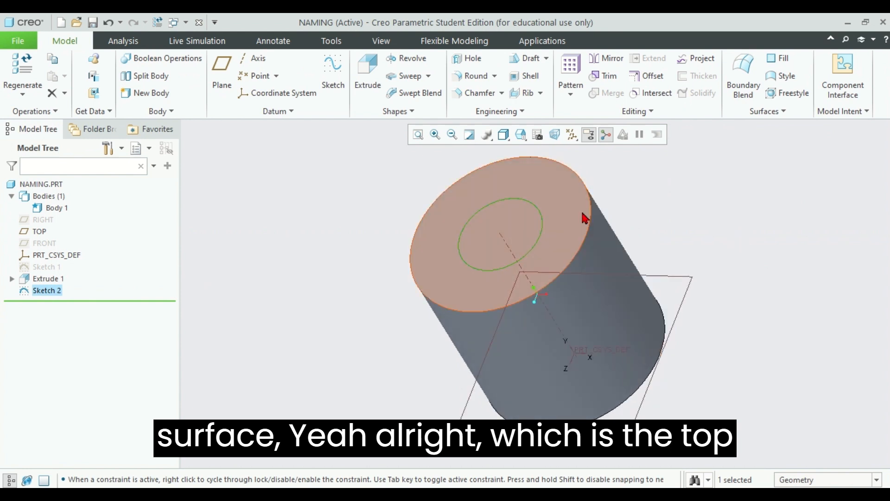
middle_drag(569, 207, 711, 197)
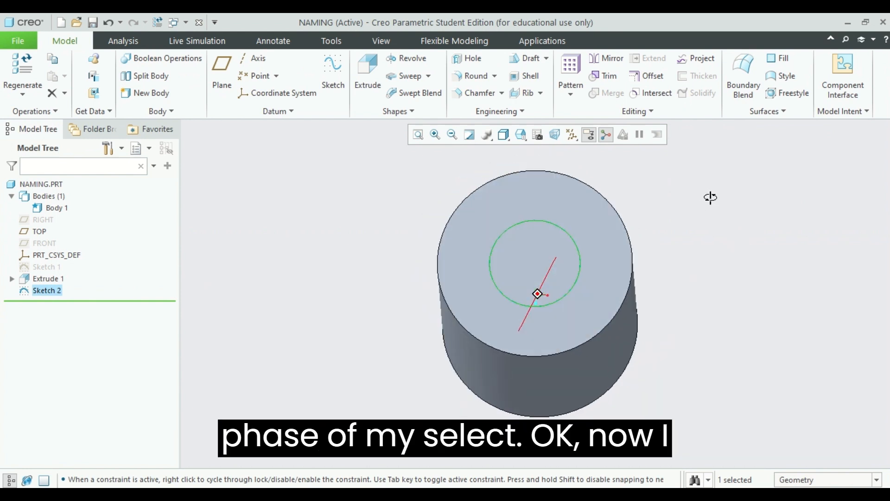
click(581, 264)
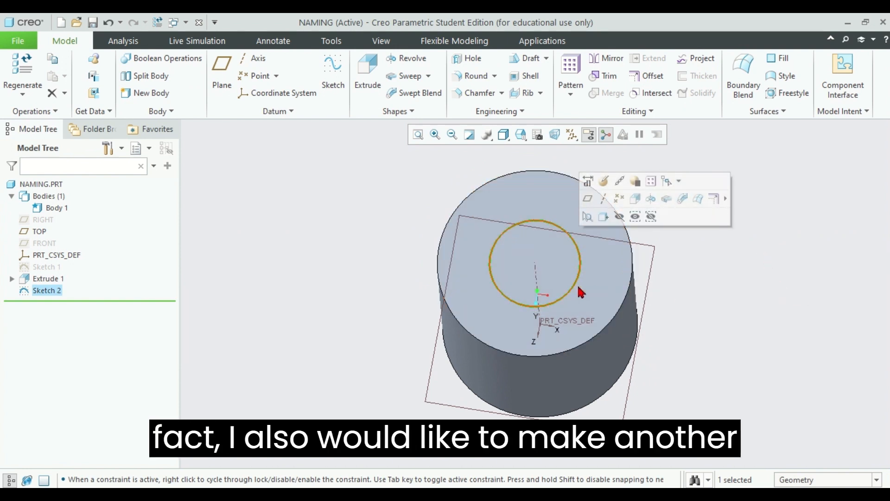
middle_drag(790, 298, 774, 294)
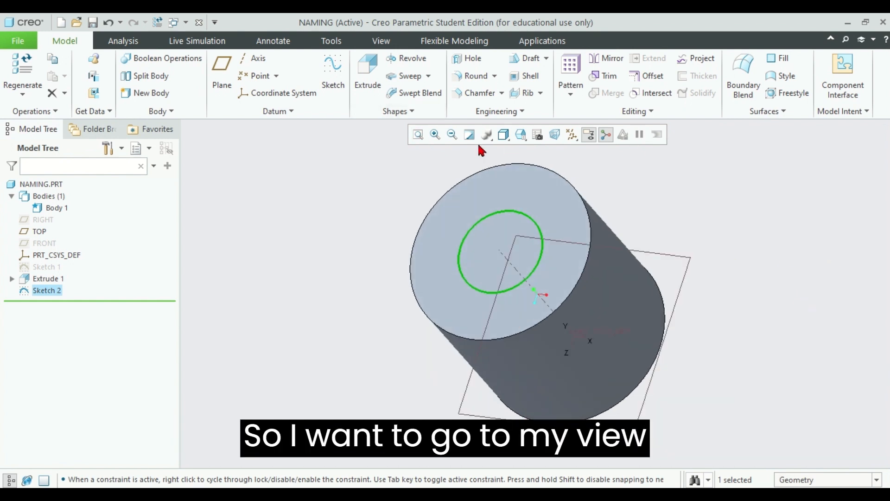
- Set the view to the saved BOTTOM orientation and examine both end faces for the location of the smaller circle sketch
click(378, 41)
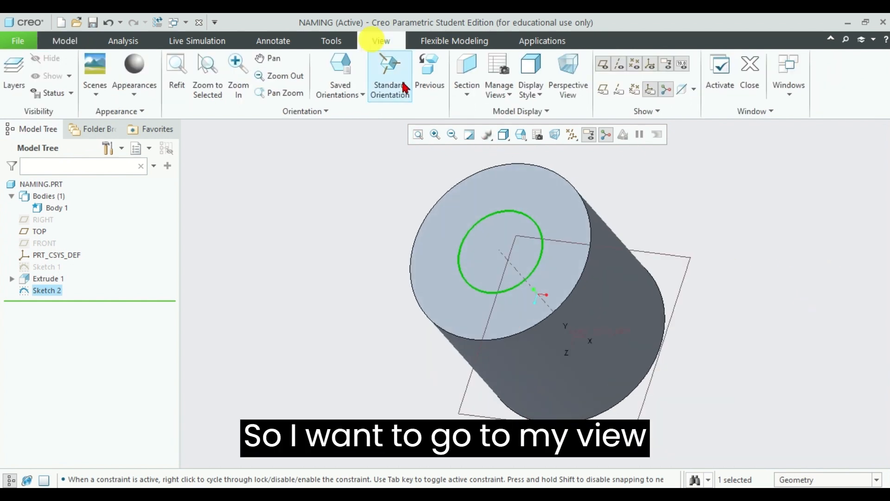
click(339, 67)
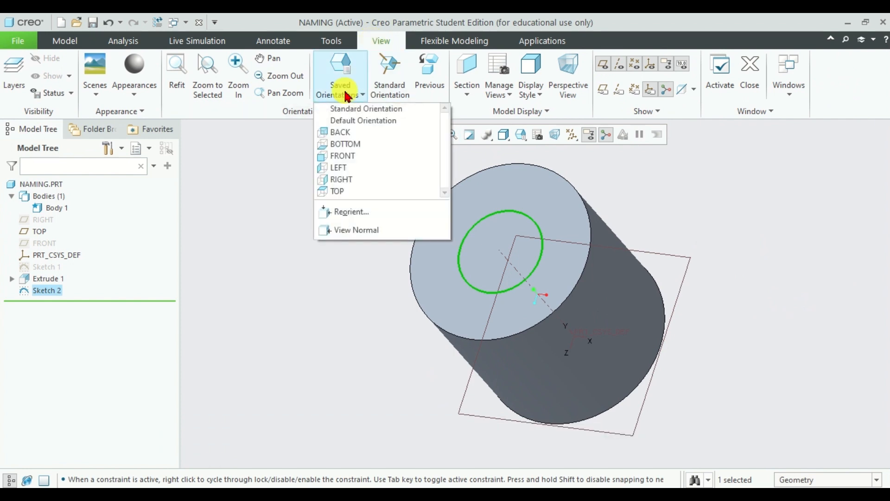
click(347, 144)
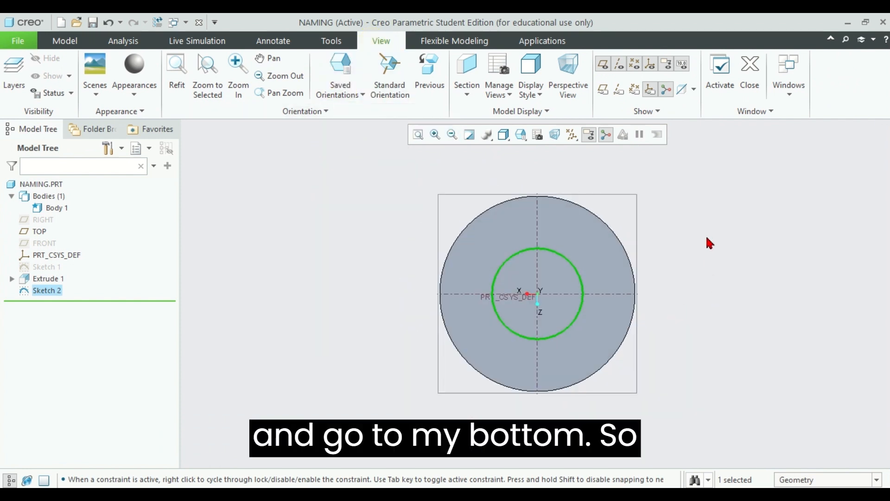
click(506, 259)
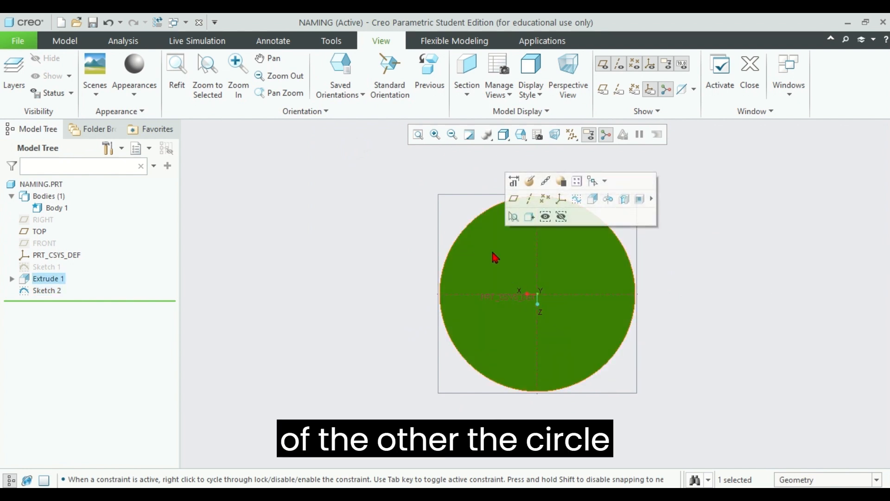
click(755, 274)
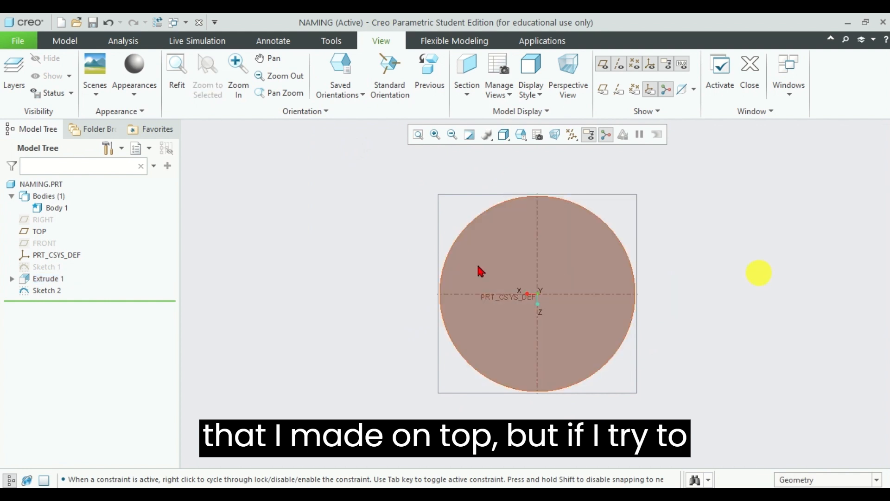
middle_drag(400, 271, 491, 263)
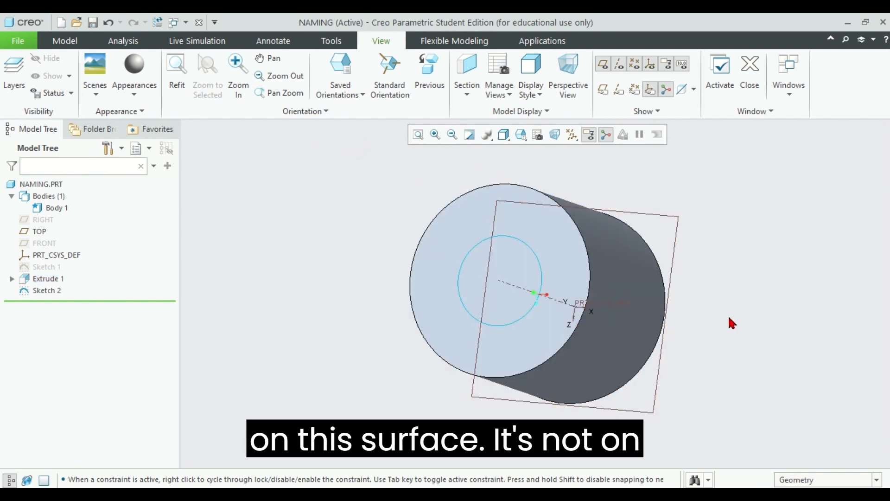
middle_drag(751, 319, 664, 306)
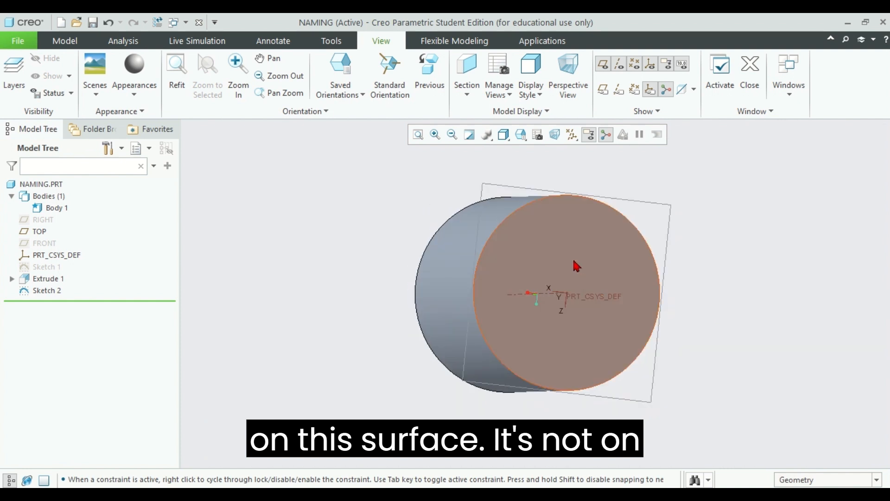
middle_drag(603, 255, 369, 294)
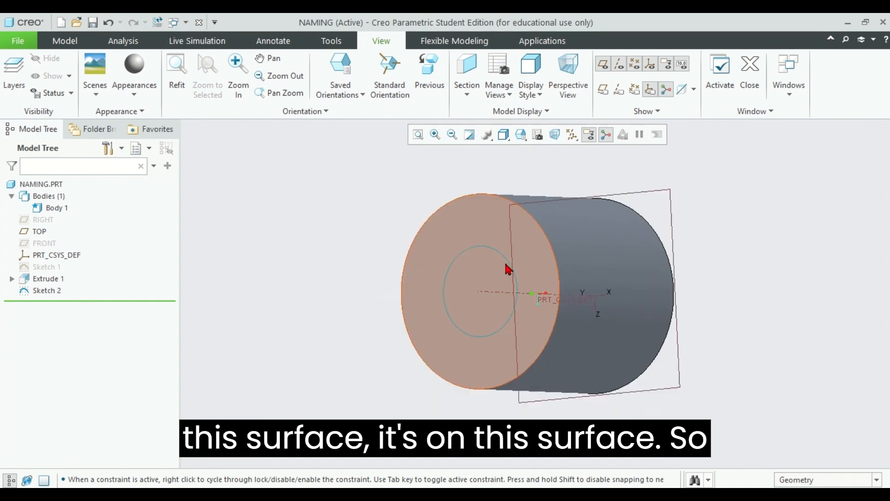
middle_drag(788, 271, 687, 278)
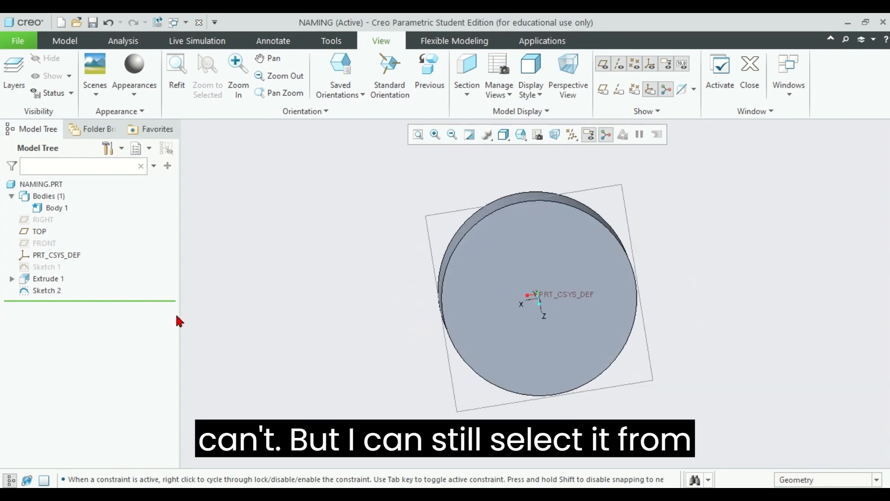
- Expand Extrude 1 in the model tree, select its Sketch 1 and then Sketch 2, and inspect the highlighted circle on the model
click(11, 278)
click(41, 290)
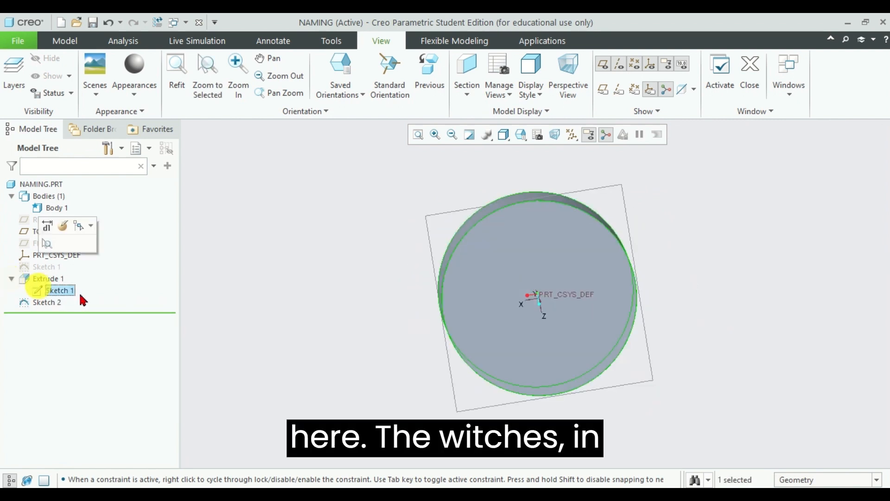
click(42, 302)
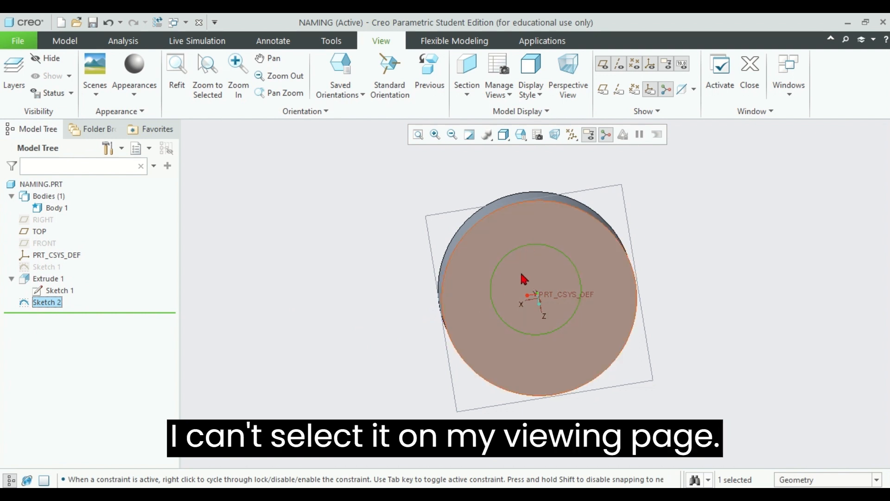
middle_drag(524, 278, 772, 324)
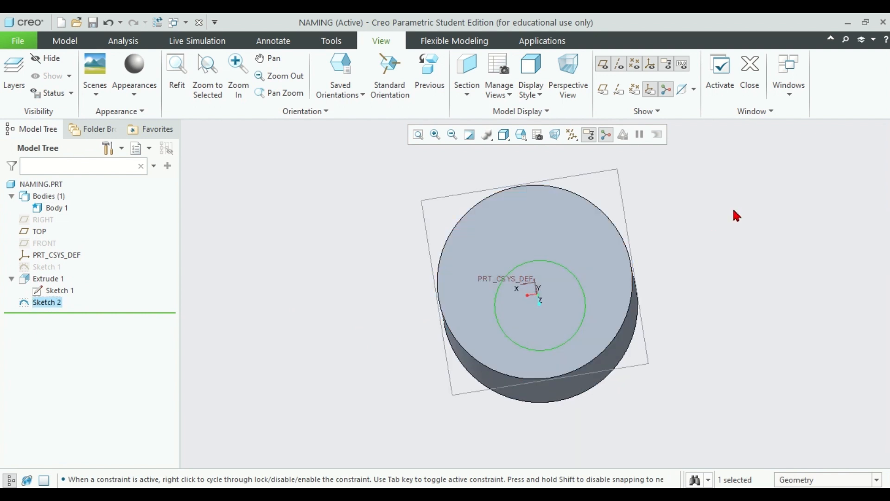
middle_drag(734, 211, 727, 221)
- Display the diameter dimension of the circle sketched on the top end face and compare it with the blank bottom face
click(478, 251)
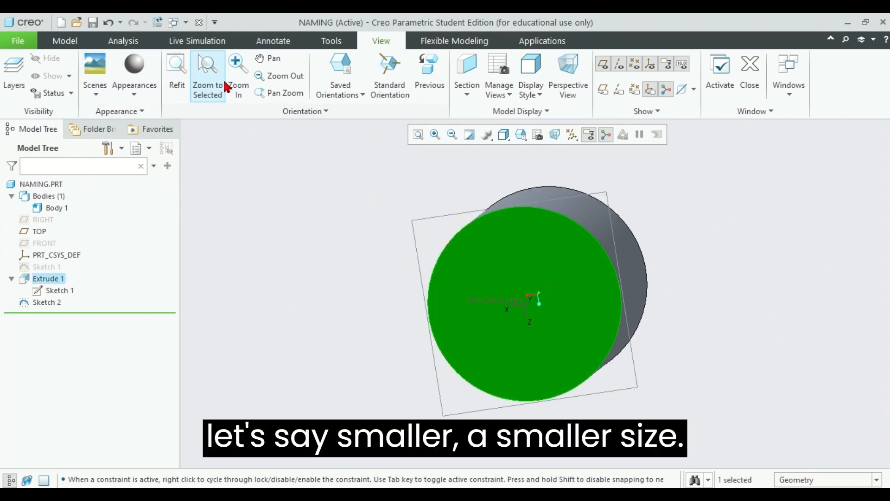
mouse_move(325, 169)
middle_down()
mouse_move(678, 184)
mouse_move(588, 225)
middle_up()
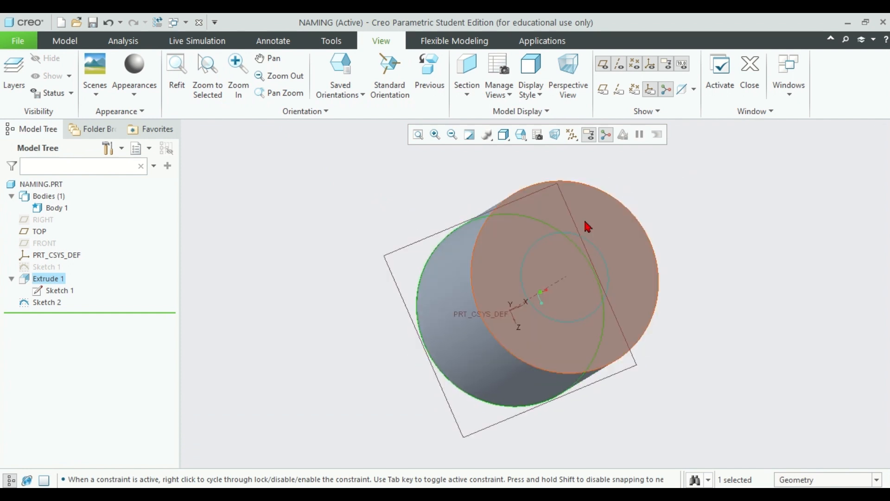
click(565, 233)
double_click(564, 233)
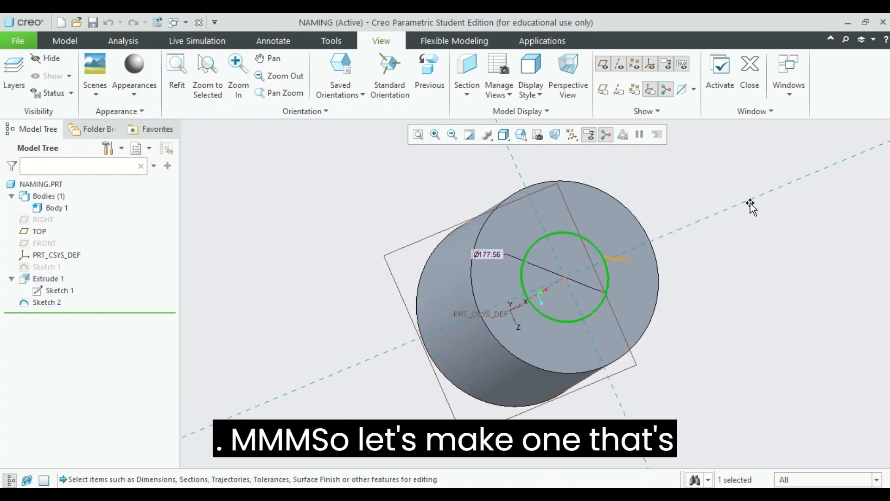
middle_drag(751, 204, 496, 231)
click(525, 236)
click(833, 291)
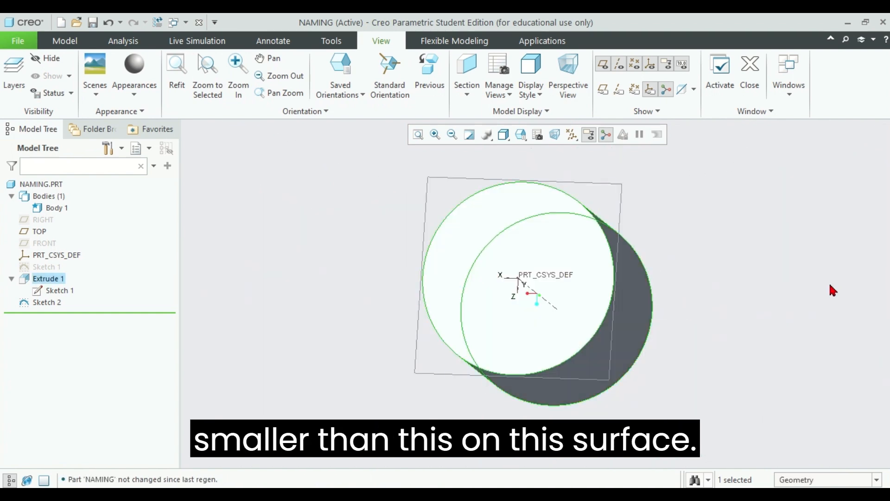
- Sketch a concentric circle about 87.2 in diameter on the cylinder's bottom end face and finish the sketch
click(513, 230)
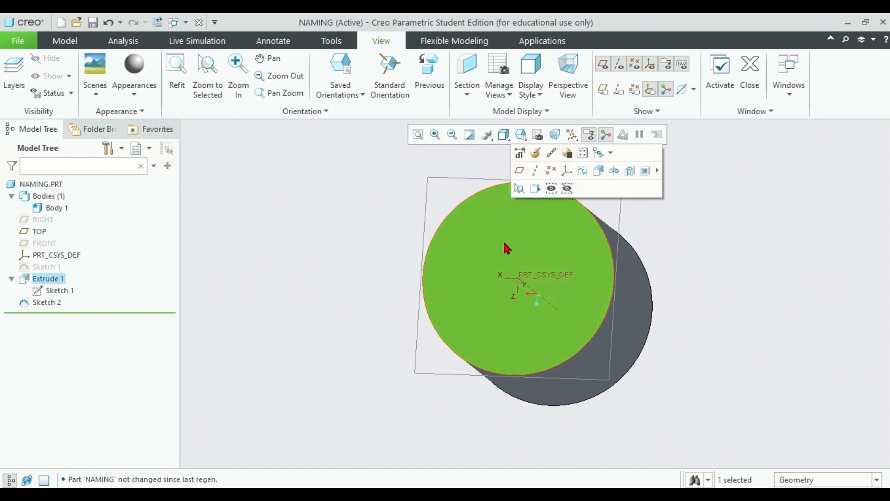
click(70, 41)
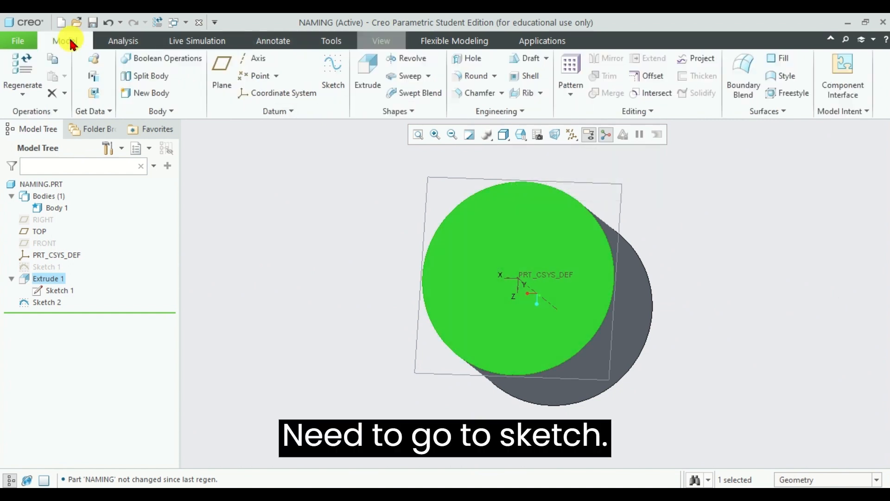
click(335, 86)
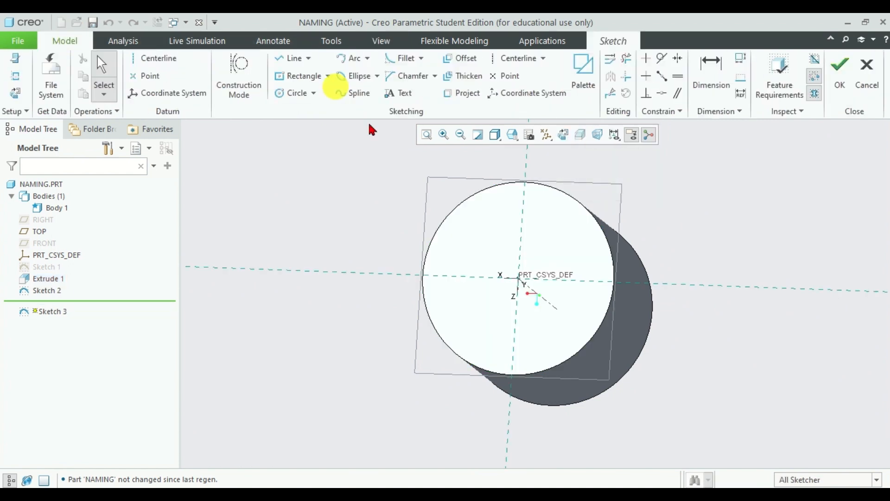
click(287, 93)
click(519, 278)
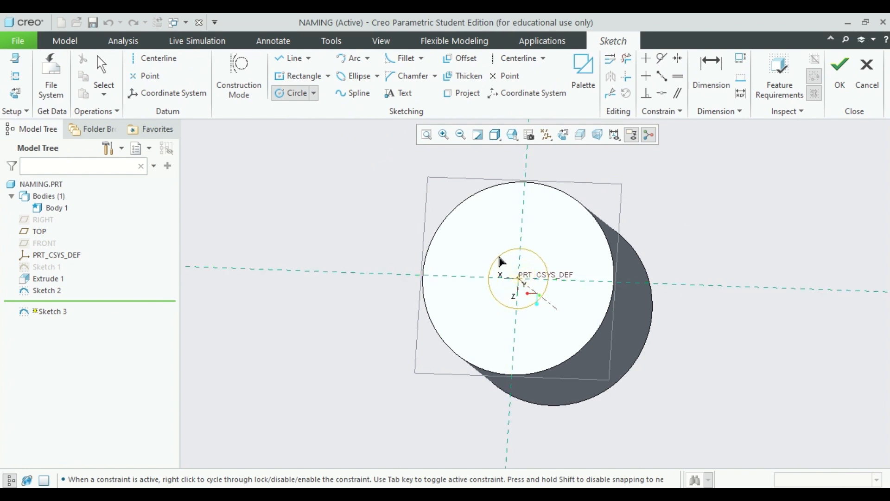
click(505, 266)
middle_click(522, 269)
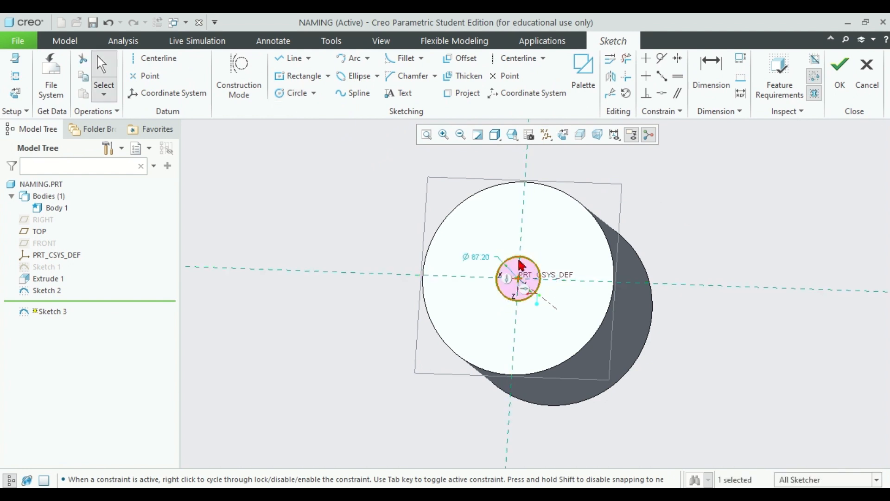
click(839, 70)
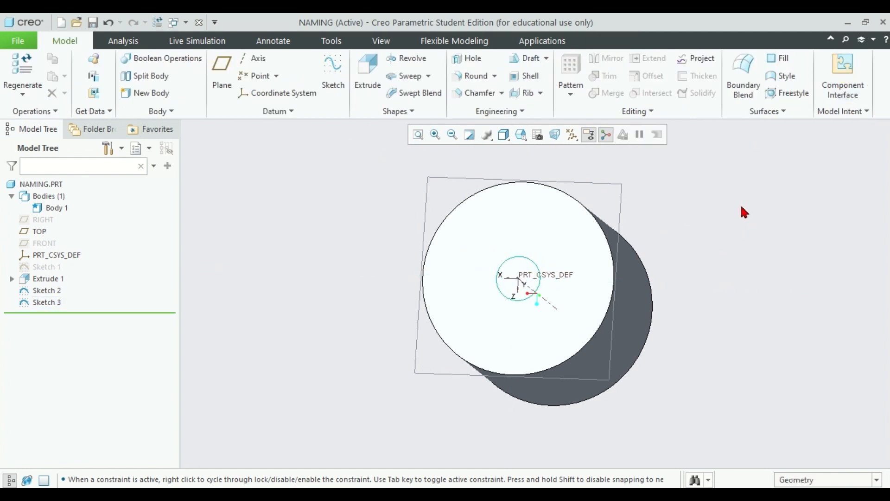
mouse_move(743, 213)
middle_down()
mouse_move(646, 197)
mouse_move(632, 229)
middle_up()
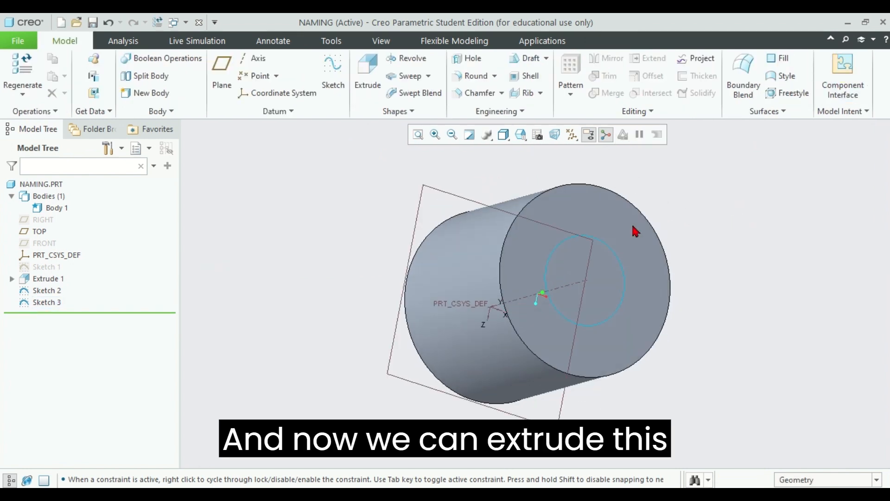
click(615, 252)
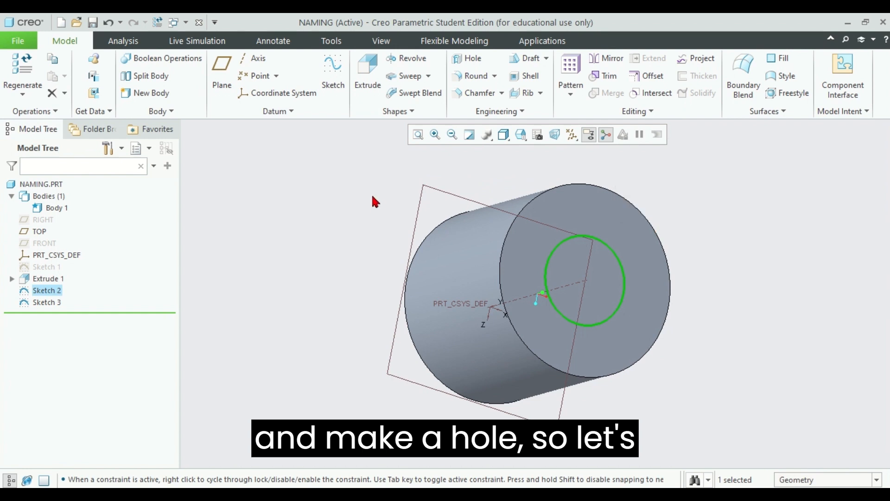
click(367, 72)
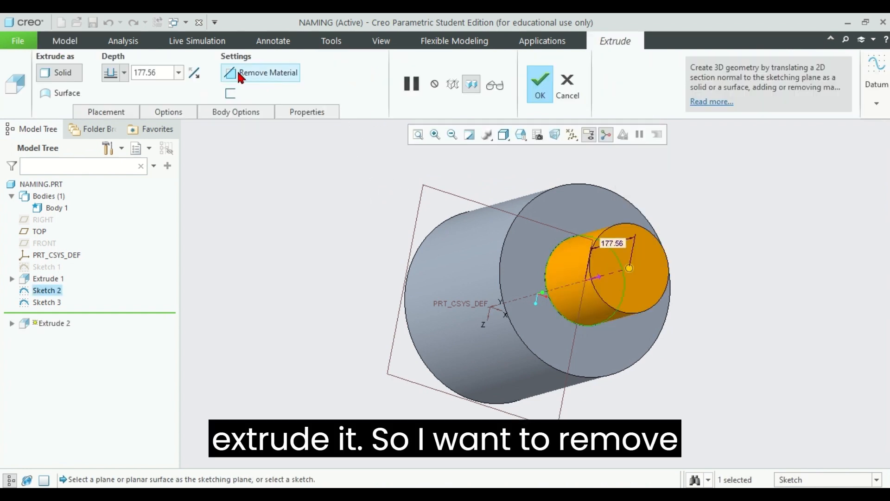
click(239, 73)
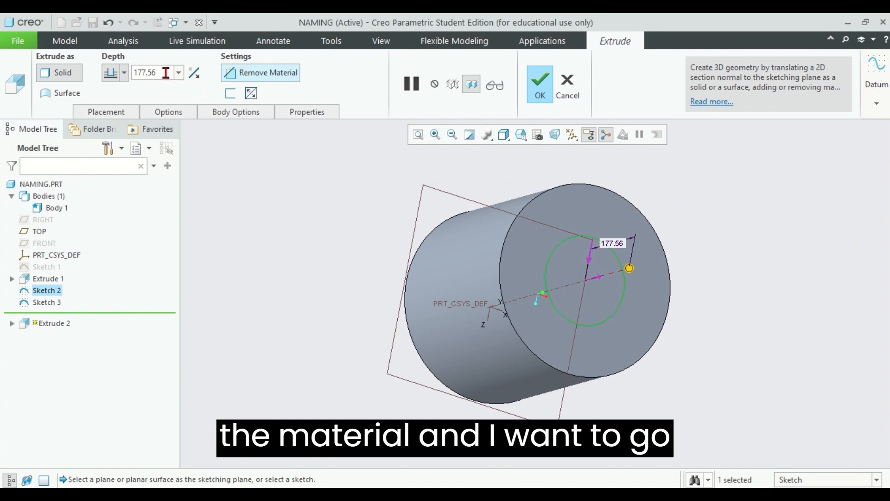
middle_drag(279, 200, 328, 207)
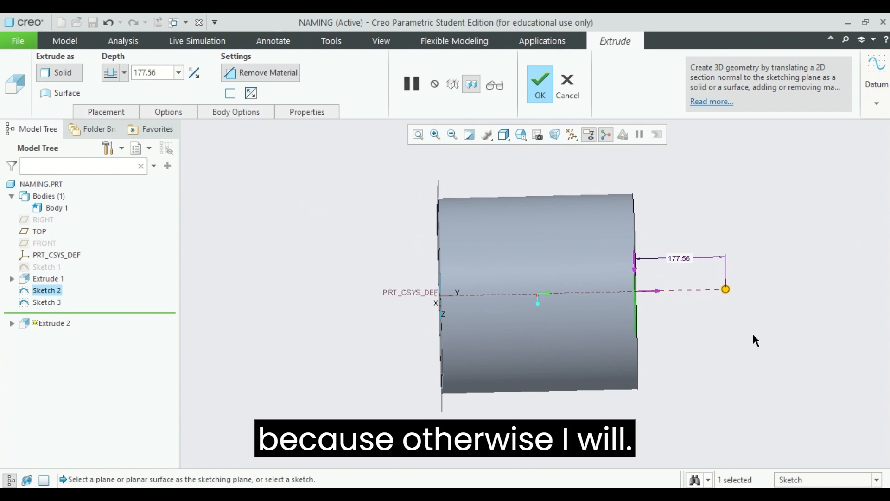
middle_drag(752, 332, 736, 338)
middle_drag(596, 295, 460, 300)
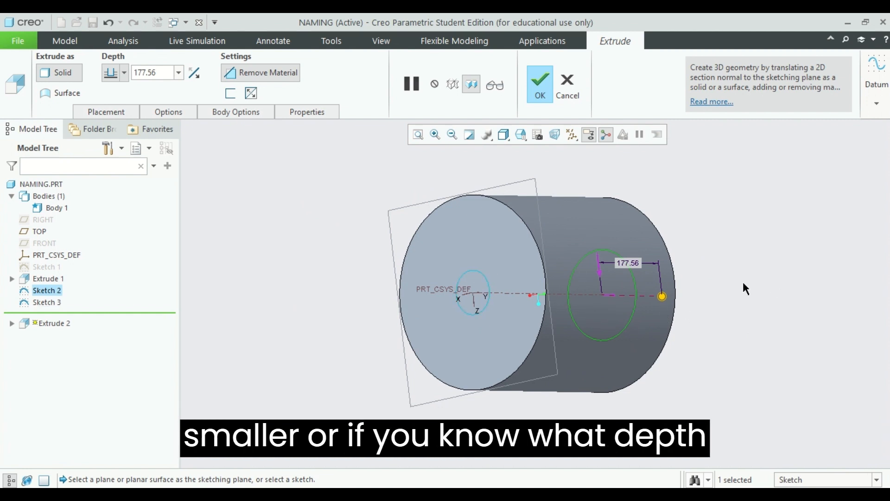
middle_drag(778, 300, 634, 287)
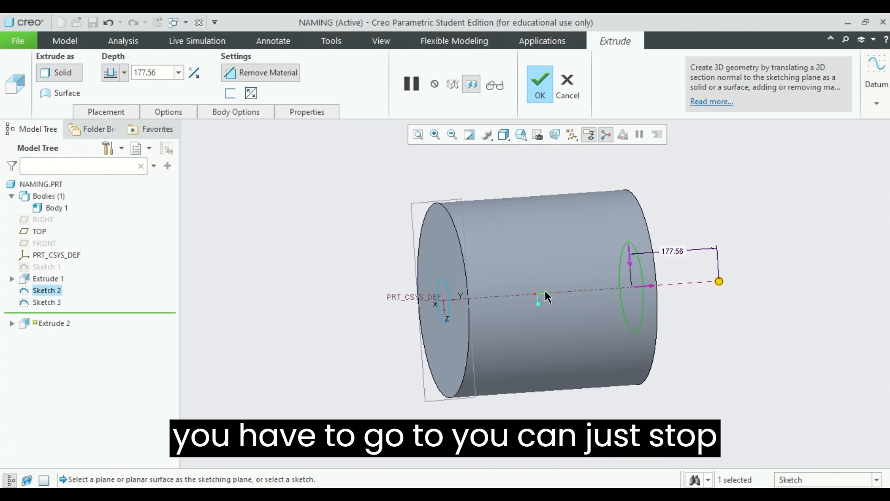
click(572, 88)
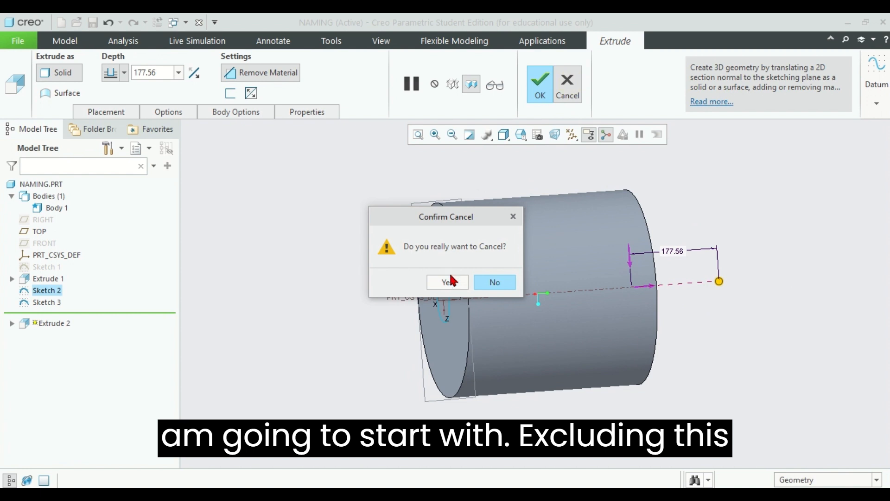
click(447, 282)
- Start a material-removing extrusion of the smaller circle sketched on the cylinder's bottom end face
middle_drag(450, 282, 492, 290)
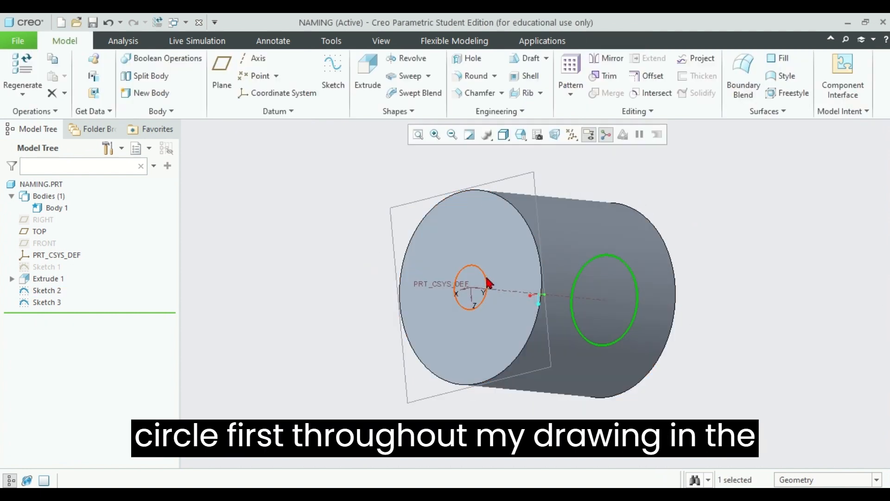
middle_drag(728, 299, 719, 297)
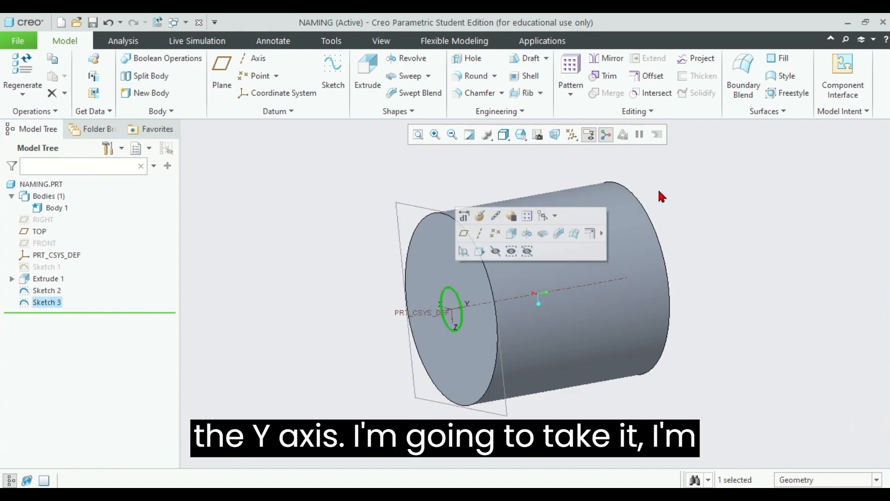
click(367, 72)
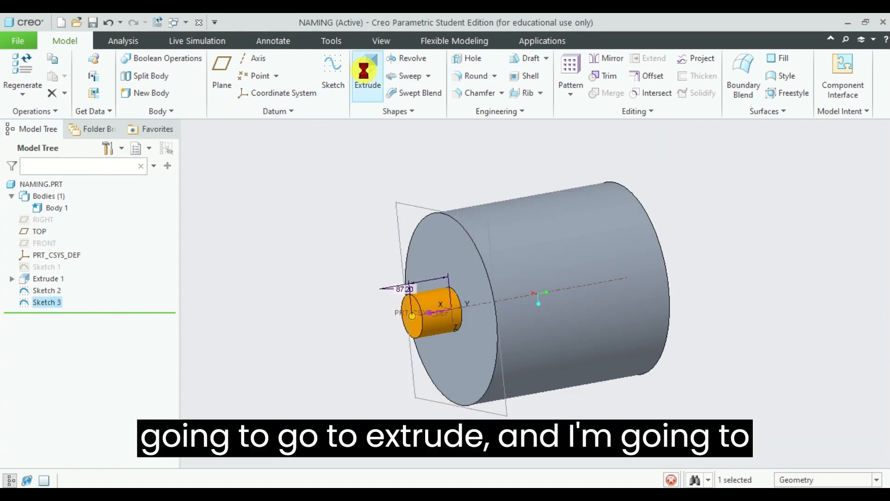
click(234, 73)
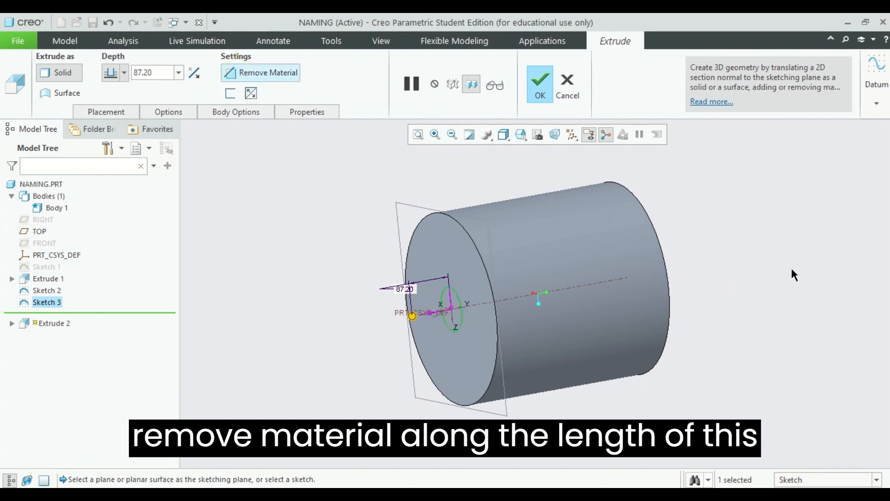
middle_drag(792, 270, 764, 261)
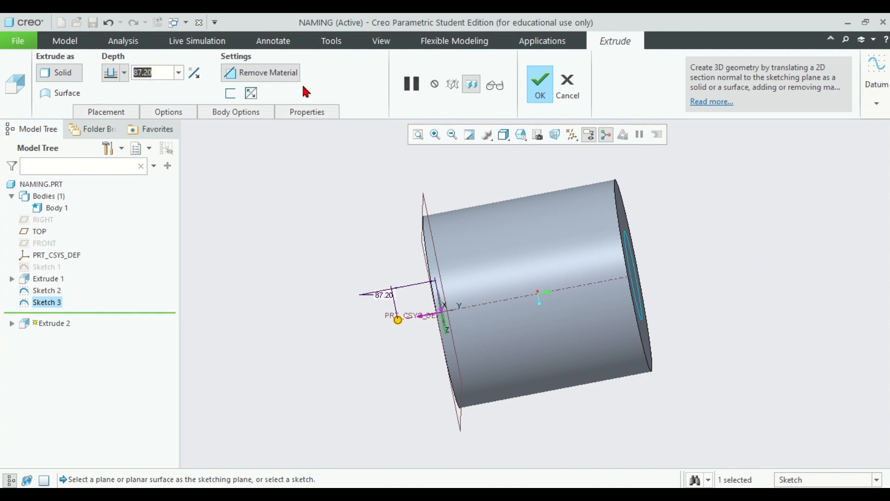
- Set the cut depth to 100 and reverse its direction so it runs into the cylinder
text(100)
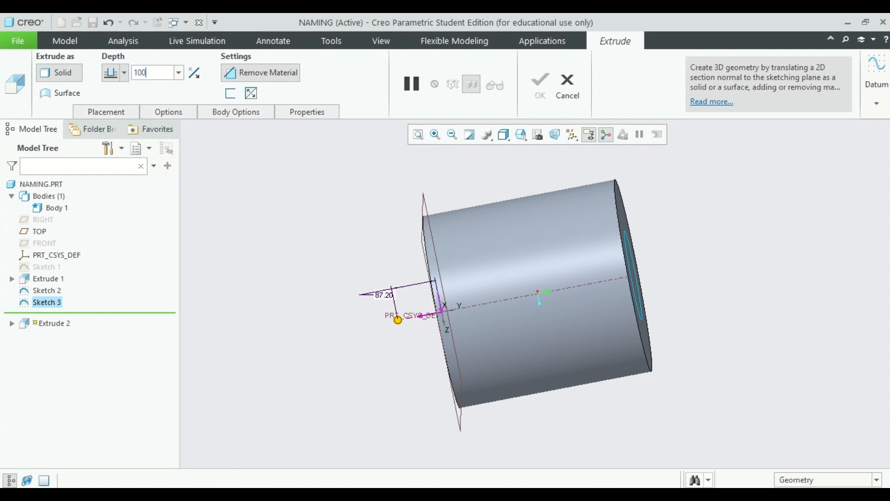
key(Return)
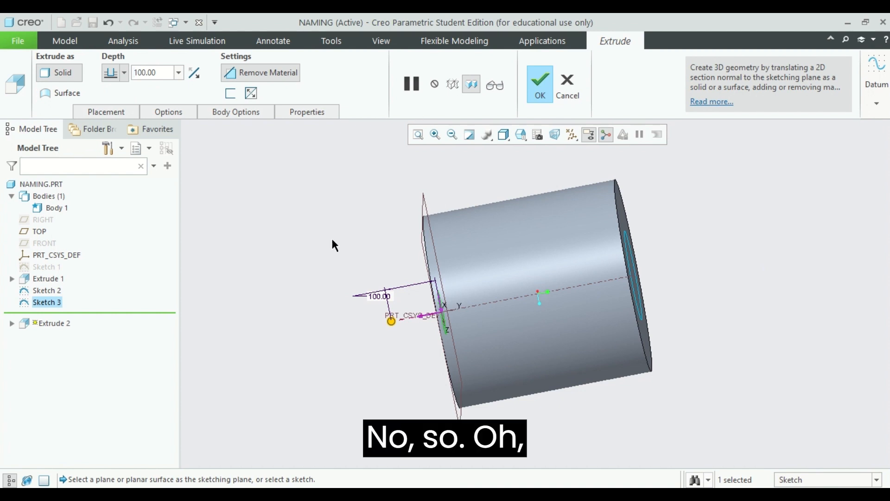
mouse_move(333, 240)
middle_down()
mouse_move(398, 222)
mouse_move(344, 226)
middle_up()
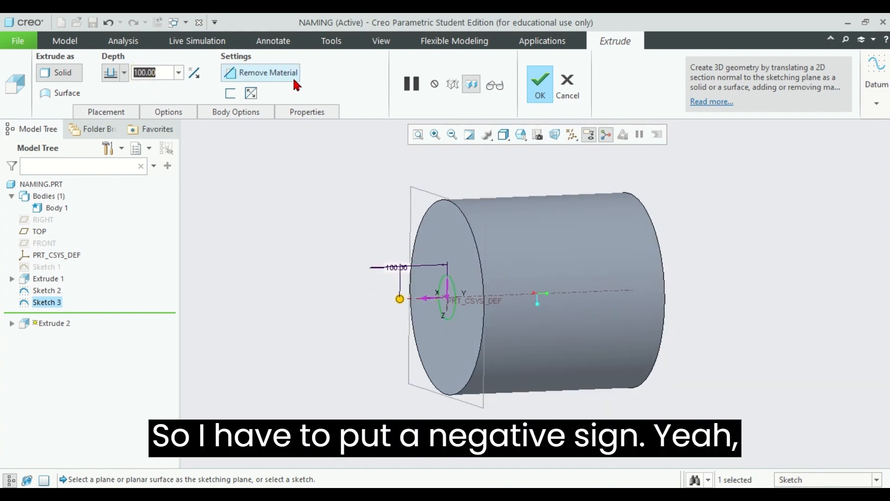
text(-)
key(Return)
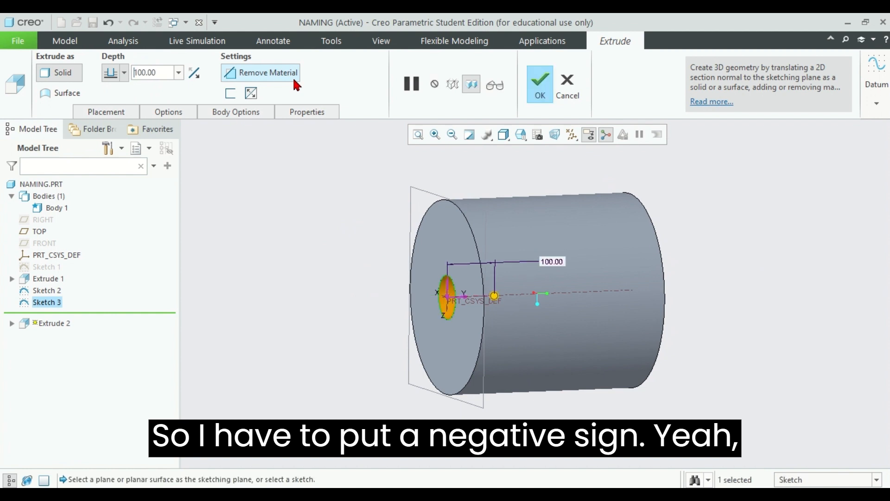
- Try a depth of 500 for the small cut along the cylinder's length
middle_drag(324, 255, 368, 268)
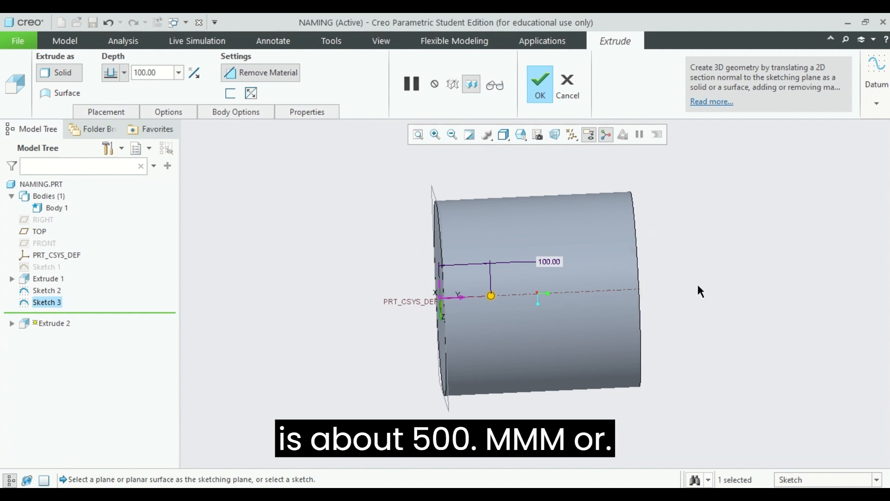
text(50)
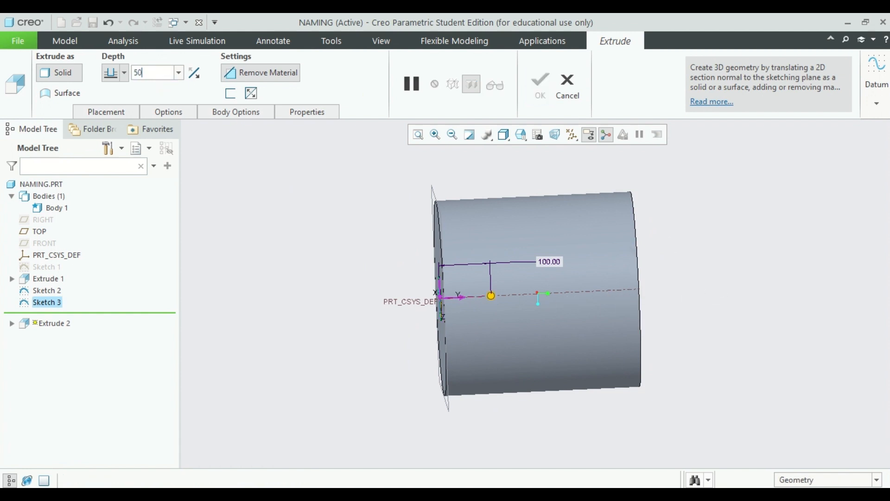
text(0)
key(Return)
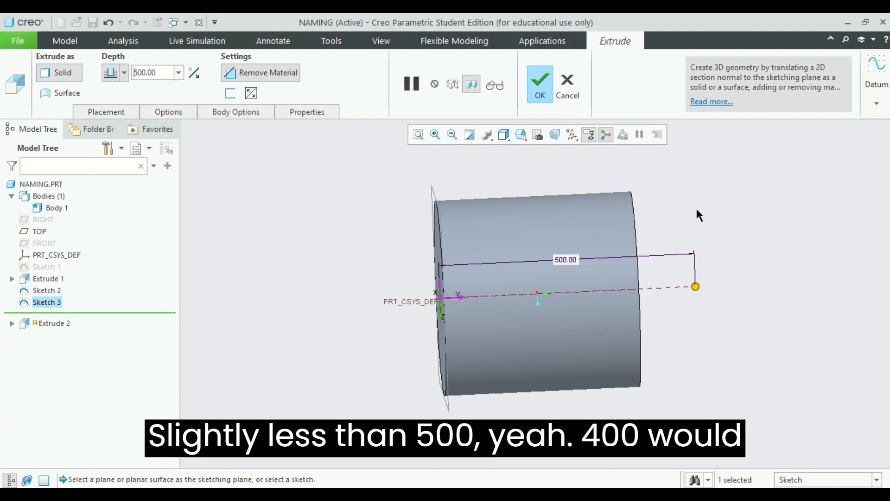
- Set the small hole's cut depth to 400 and finish the cut through the cylinder
text(40)
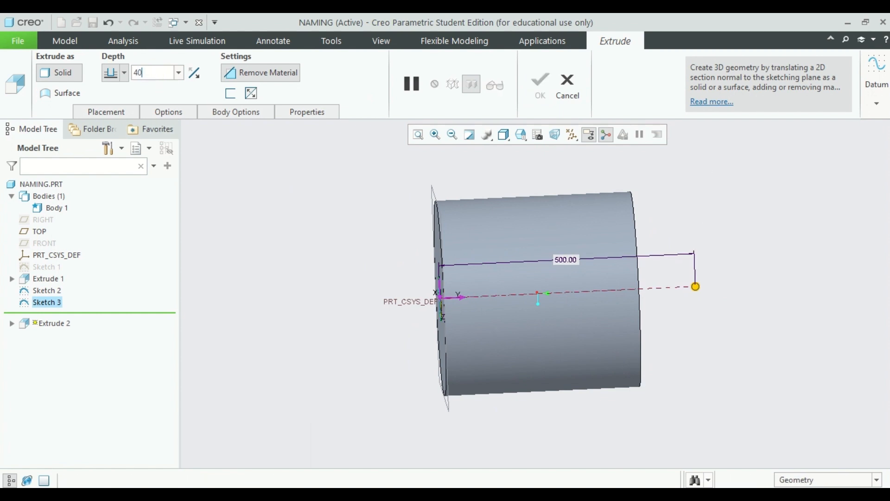
text(0)
key(Return)
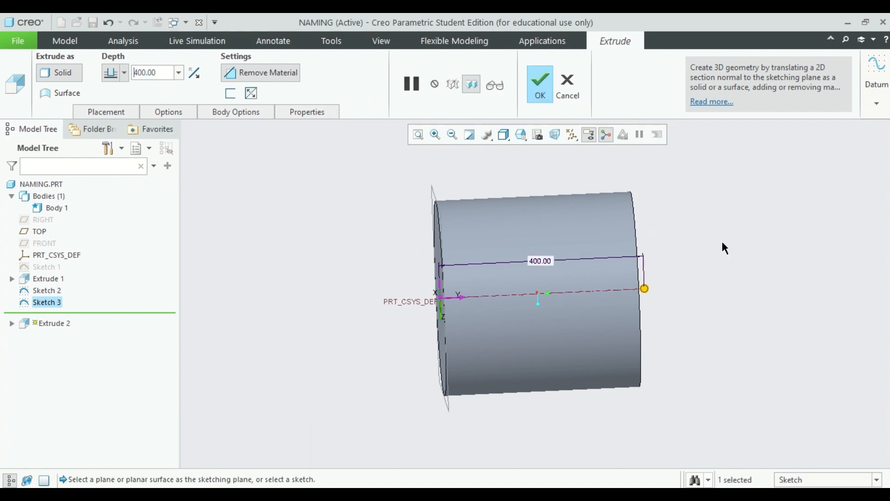
middle_drag(722, 243, 664, 259)
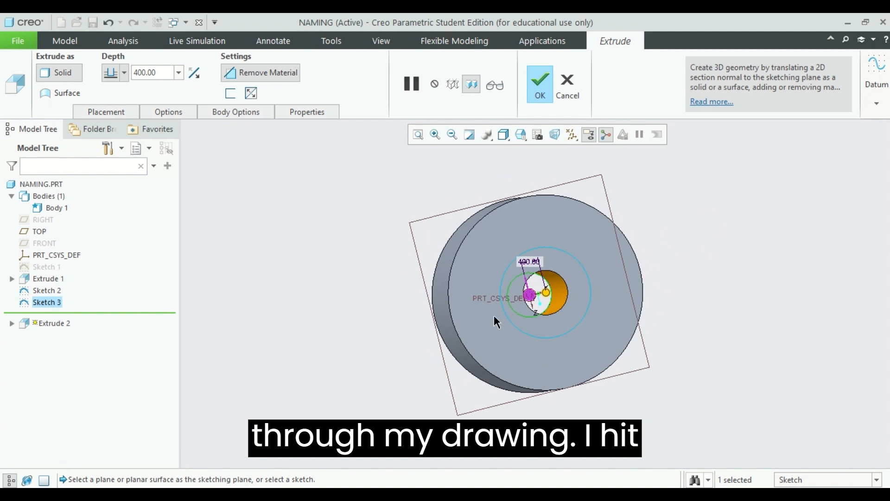
click(539, 88)
- Extrude the larger circle on the top end face as a material-removing cut, reversed to run into the cylinder
middle_drag(739, 296, 804, 223)
click(626, 262)
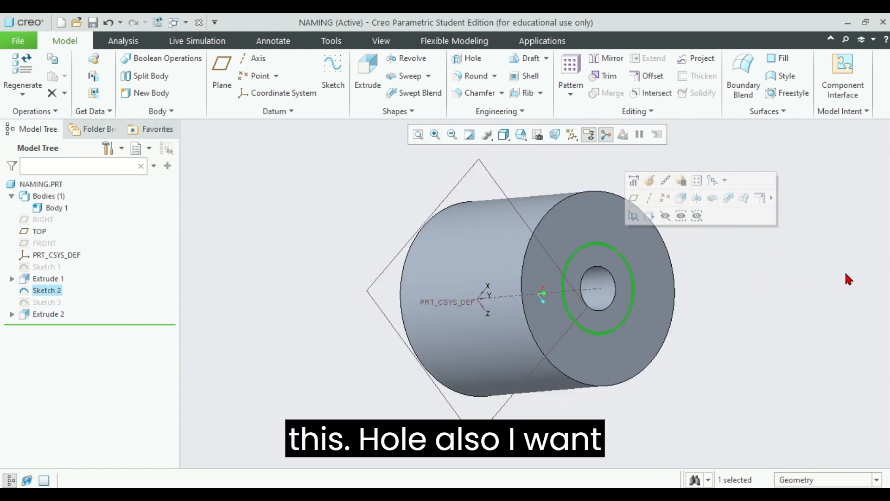
middle_drag(825, 312, 806, 290)
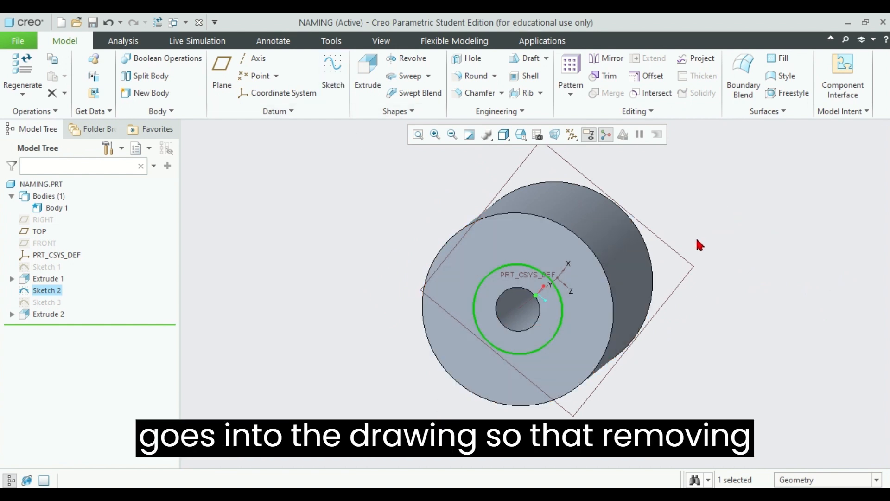
click(368, 69)
middle_drag(366, 213, 292, 189)
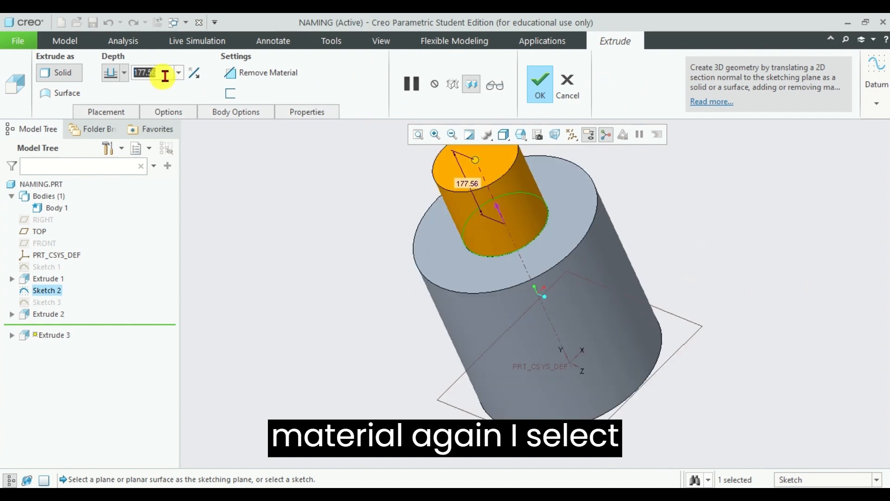
key(Home)
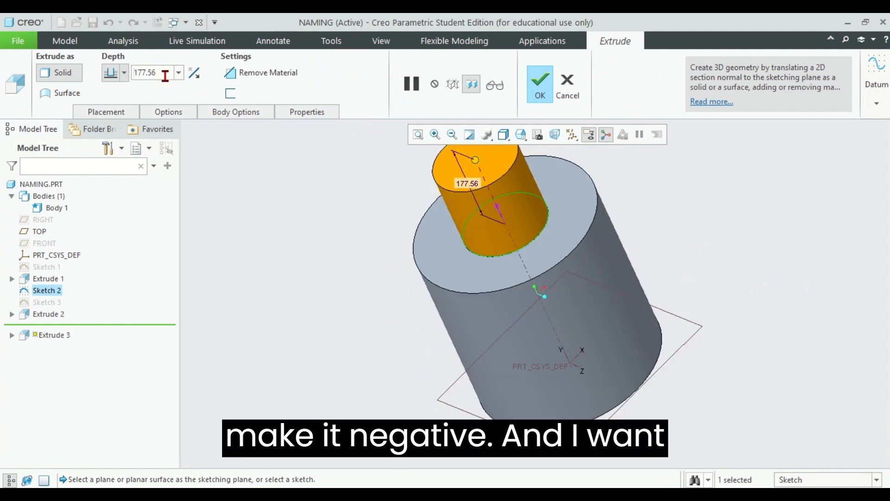
text(-)
click(258, 74)
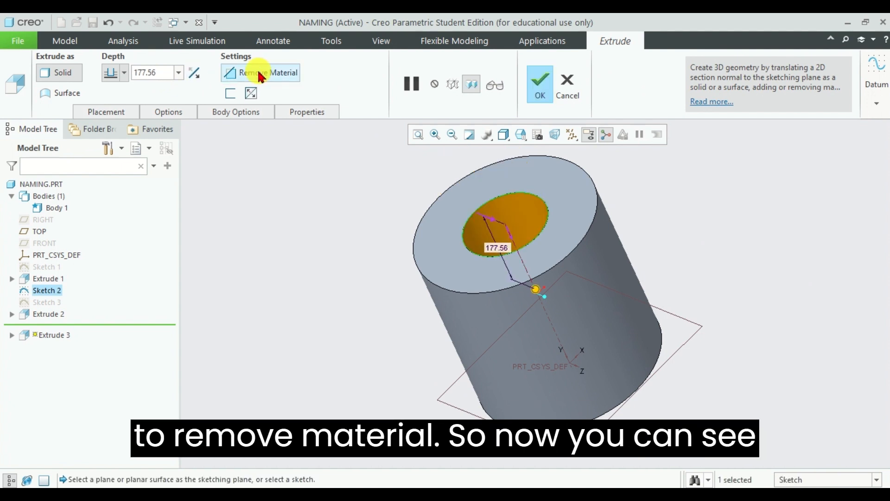
- Set the larger hole's cut depth to 100, finish the cut, and inspect the stepped hole
middle_drag(321, 188, 324, 220)
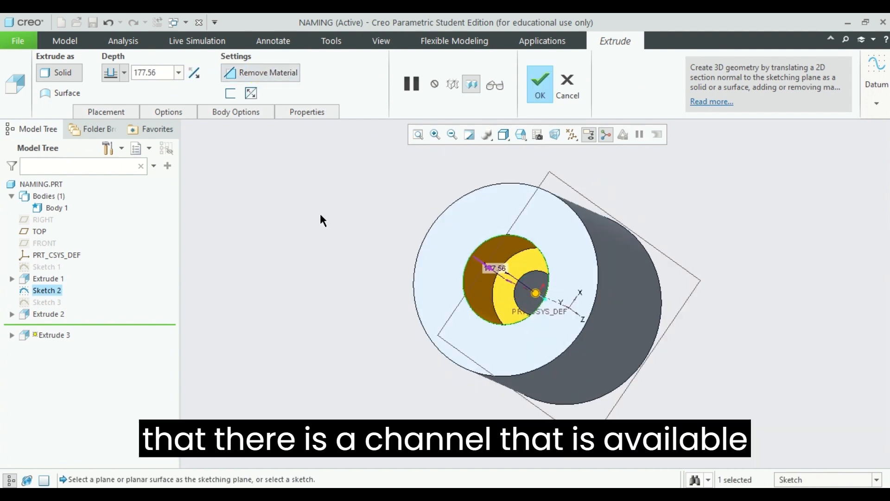
middle_drag(761, 290, 774, 275)
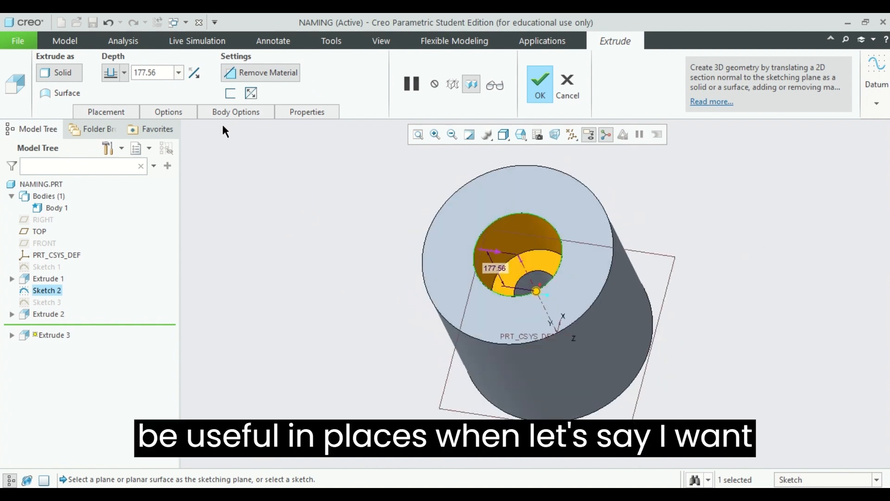
text(100)
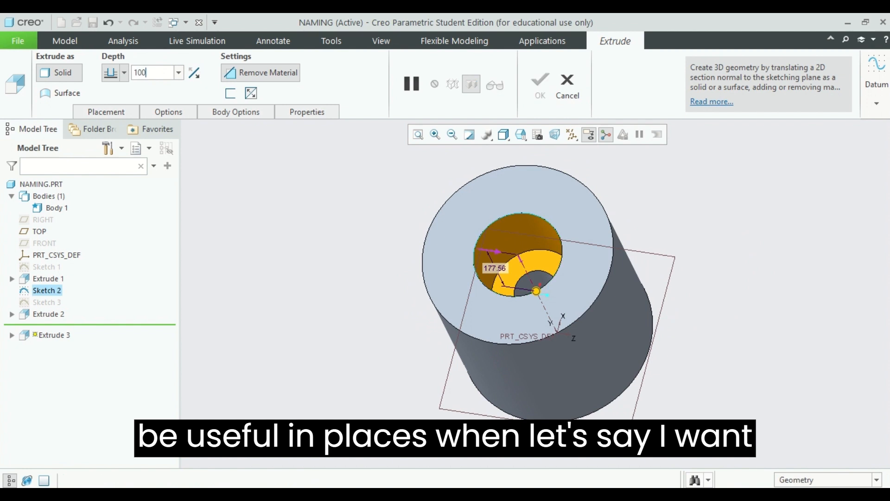
key(Return)
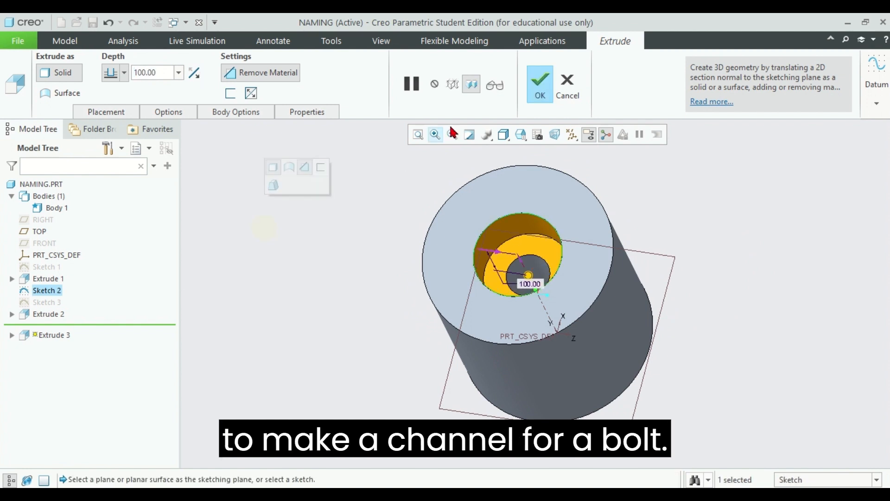
middle_click(265, 175)
middle_drag(781, 242, 807, 268)
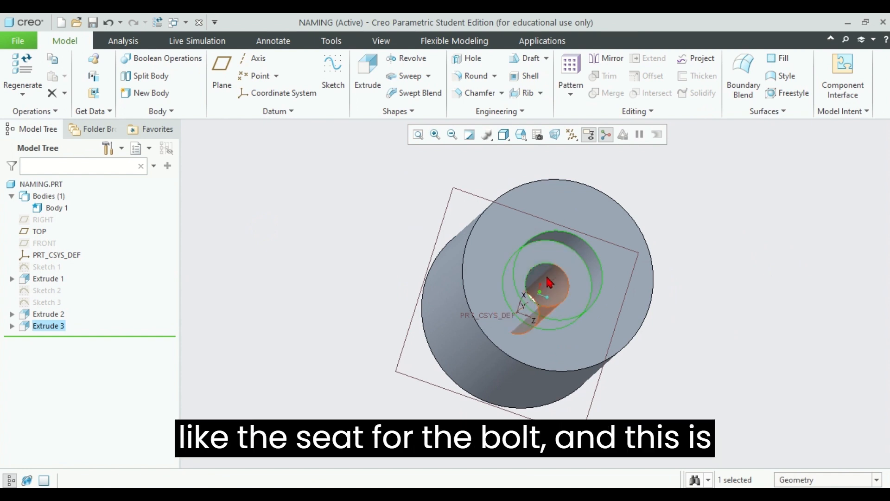
middle_drag(683, 266, 689, 222)
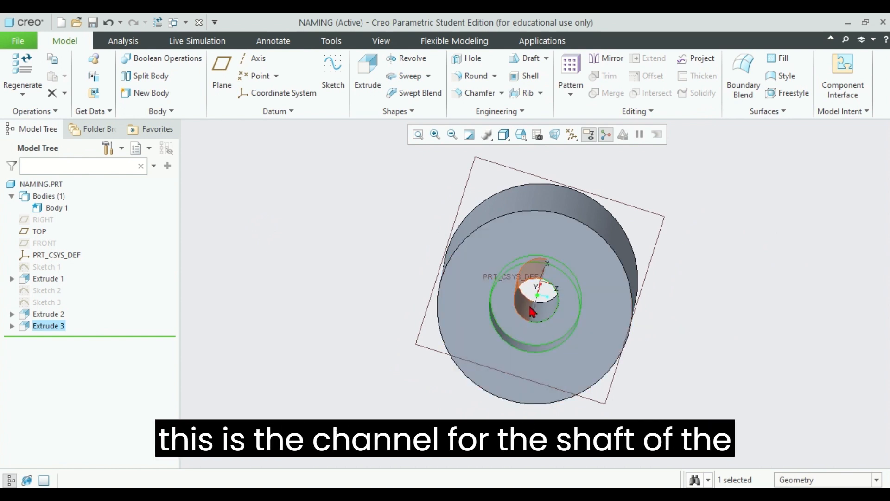
middle_drag(775, 302, 700, 282)
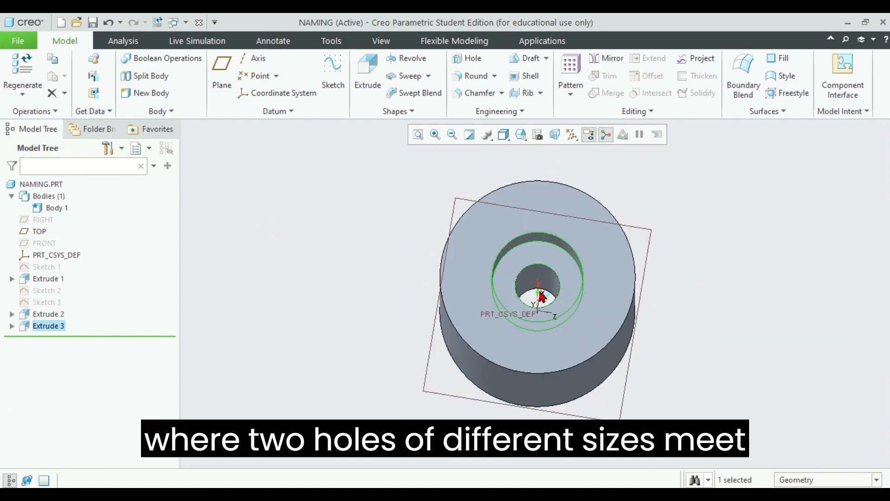